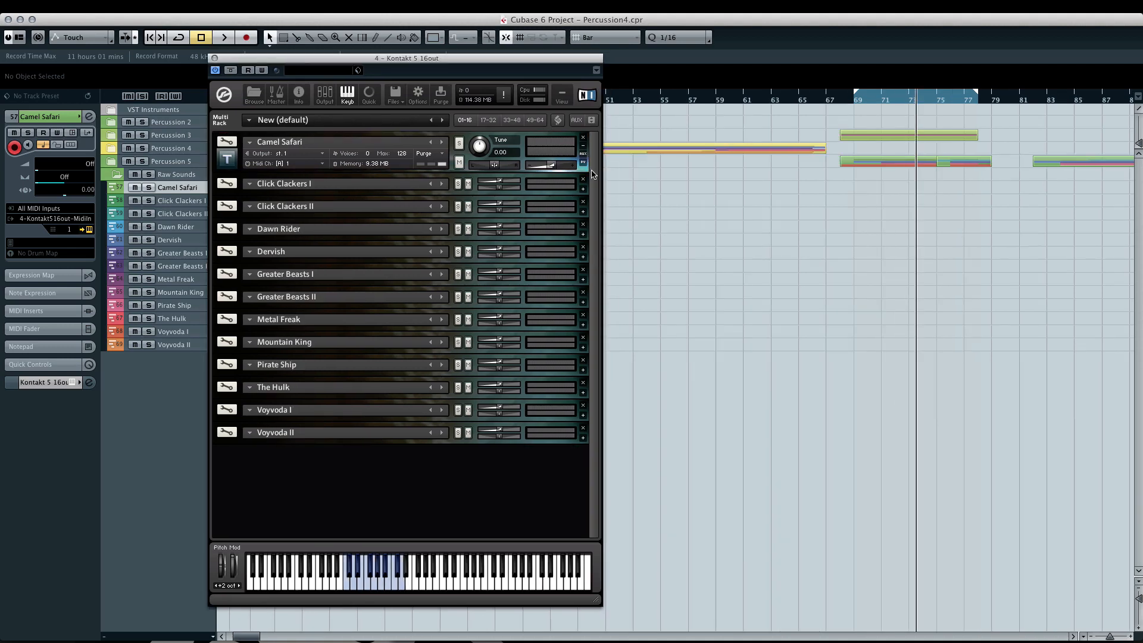
- Expand the Camel Safari instrument, try its close-mic solo switch and slightly lower the close-mic level
click(584, 162)
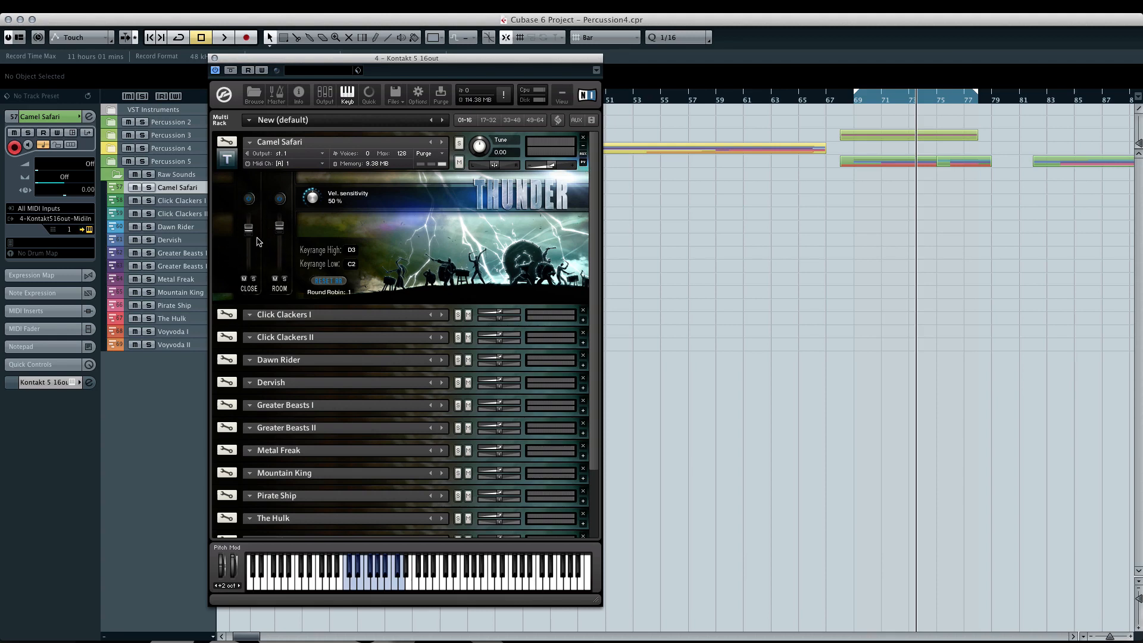
click(253, 280)
drag(249, 229, 250, 232)
- Reset the Camel Safari round robin and set its upper key range limit to B2
click(327, 281)
click(323, 281)
drag(351, 250, 353, 270)
- Try out Camel Safari's velocity sensitivity control and set it to 5%
drag(316, 197, 311, 236)
mouse_move(313, 204)
mouse_down()
mouse_move(312, 191)
mouse_move(312, 207)
mouse_up()
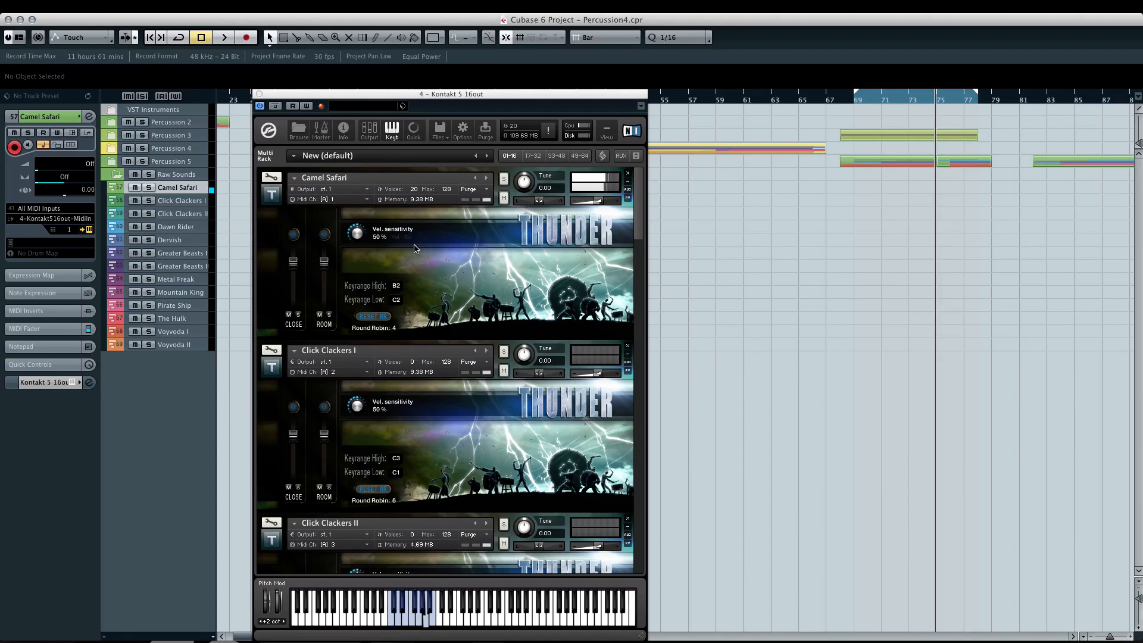
drag(358, 235, 361, 283)
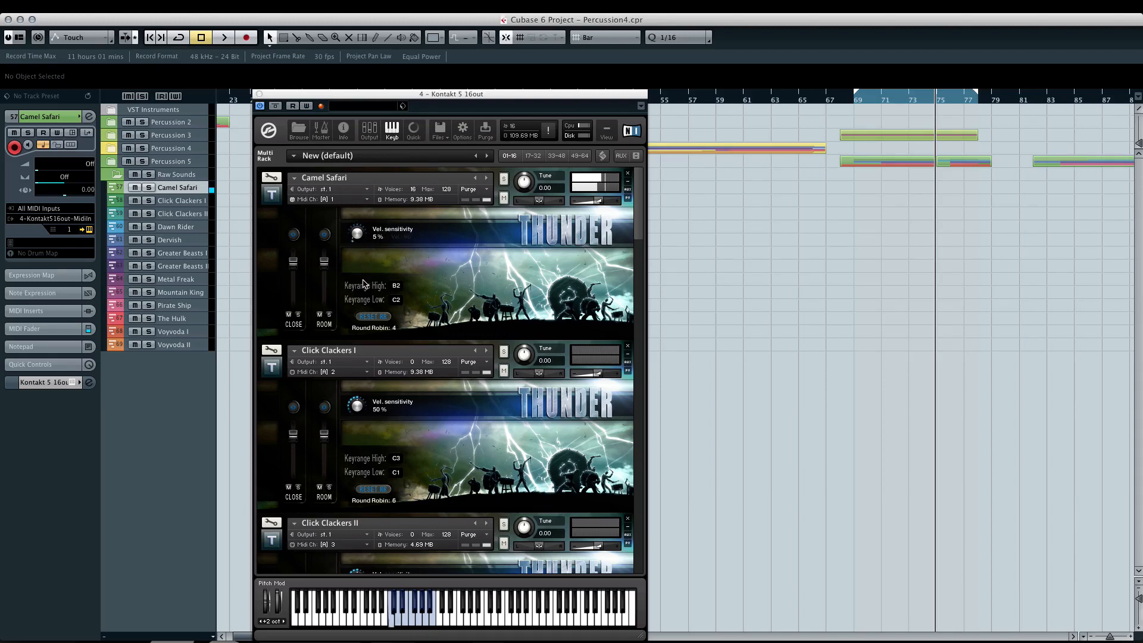
- Audition Camel Safari with its room mic and its close mic switched off and on in turn
click(329, 238)
click(329, 237)
click(296, 235)
click(295, 235)
- Select the Click Clackers I track and audition its room mic, close mic and velocity sensitivity controls
click(183, 202)
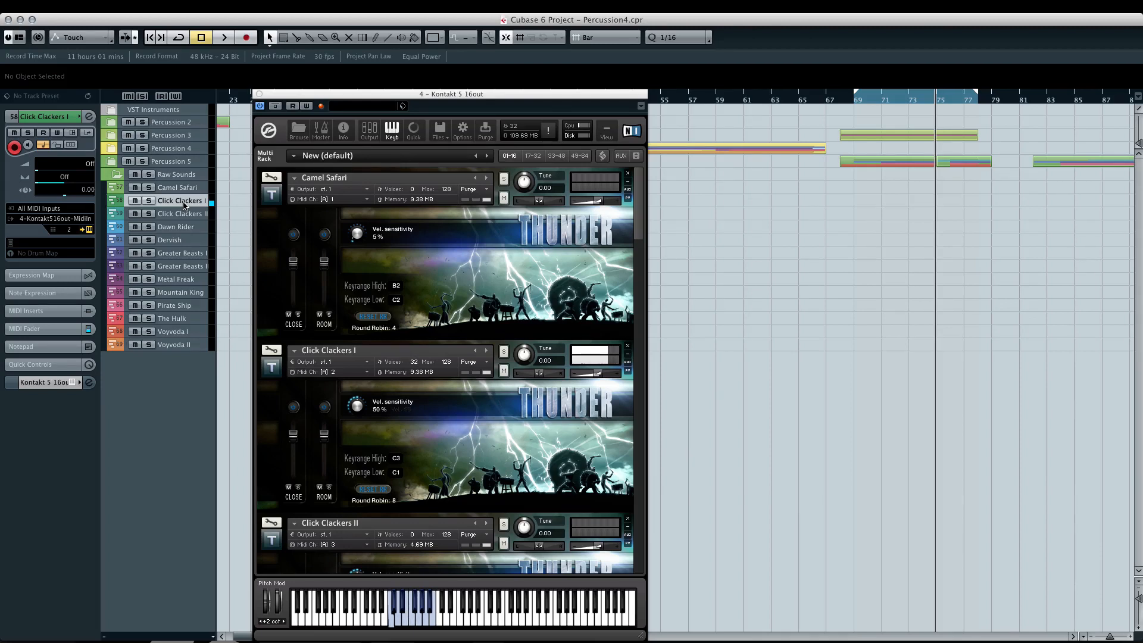
click(325, 407)
click(324, 407)
click(293, 407)
mouse_move(360, 408)
mouse_down()
mouse_move(369, 460)
mouse_move(357, 357)
mouse_move(359, 445)
mouse_move(360, 411)
mouse_up()
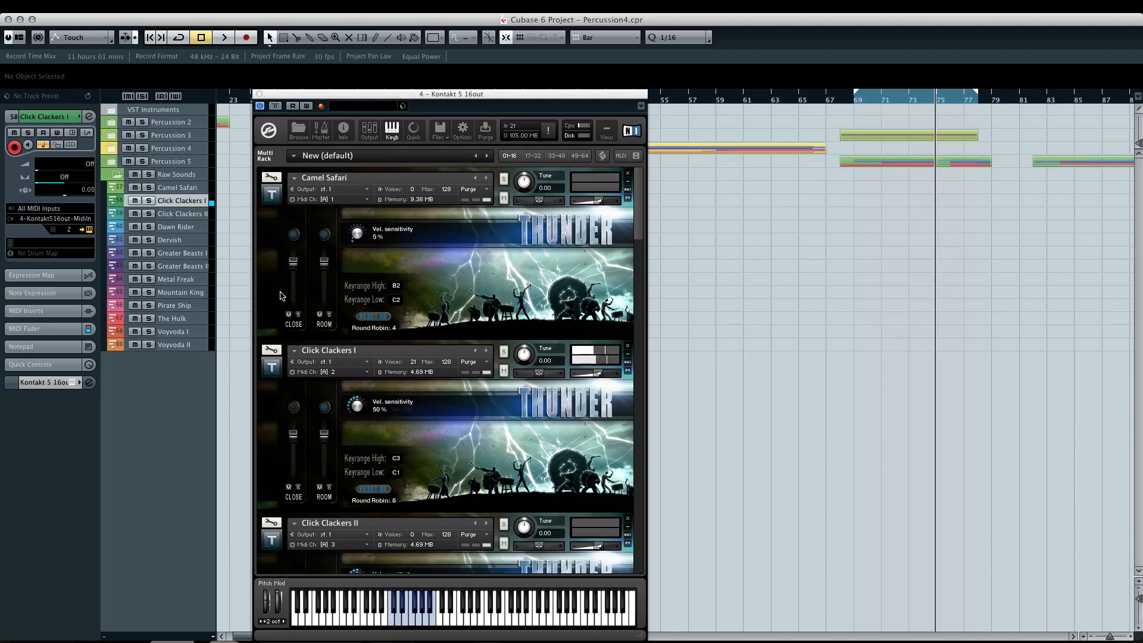
- Select the Click Clackers II track, toggle the instrument's room mic and set its velocity sensitivity to 52%
click(181, 214)
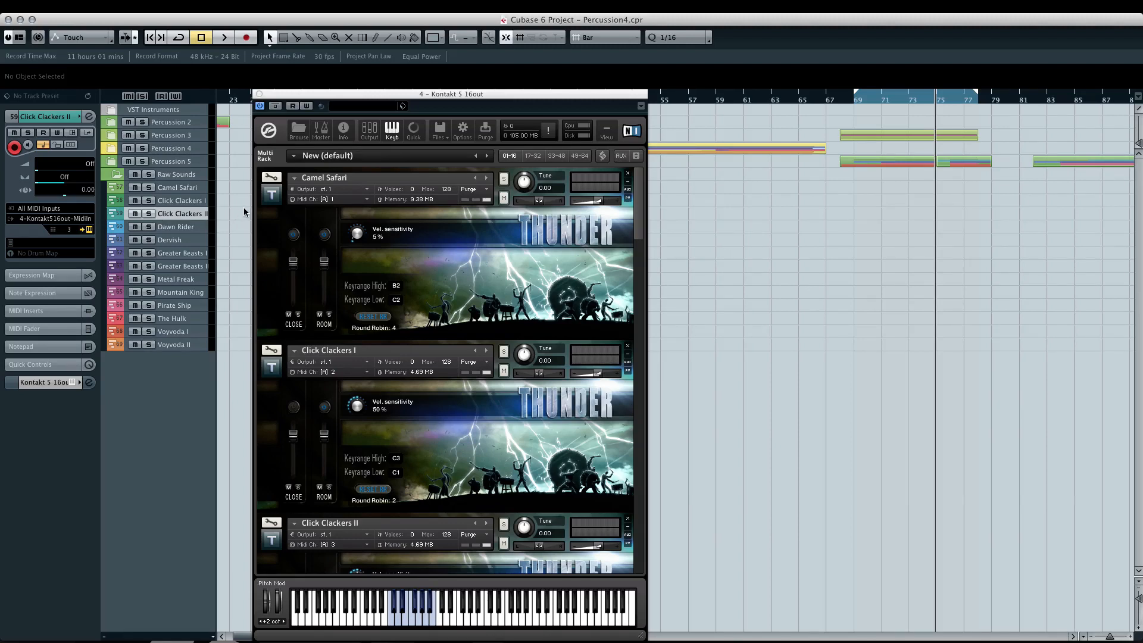
drag(639, 223, 642, 266)
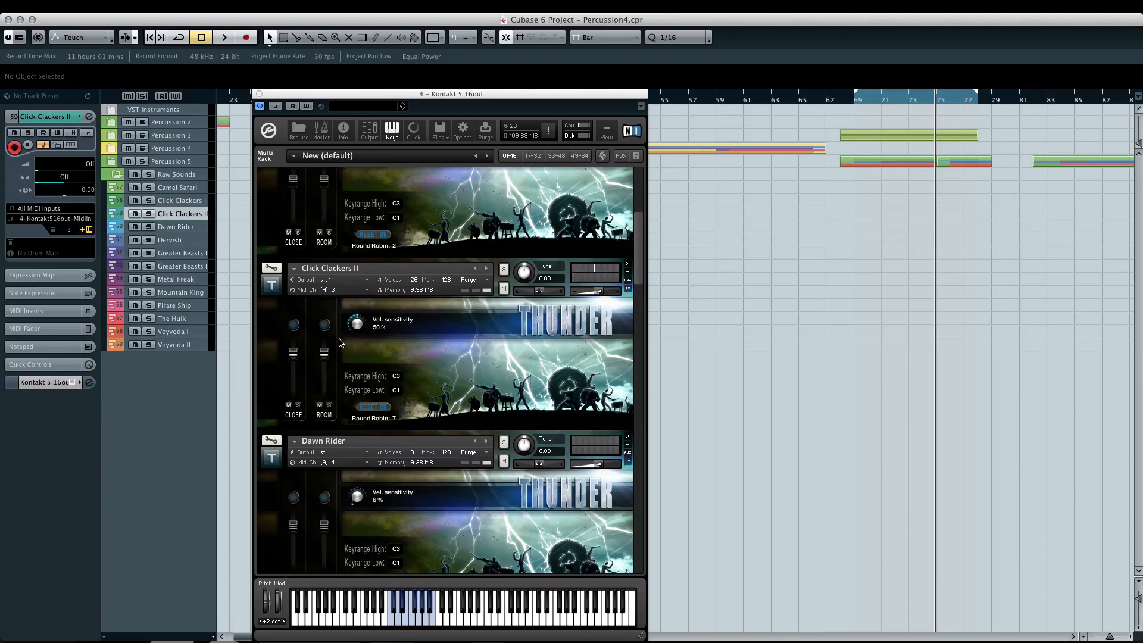
click(326, 327)
mouse_move(357, 326)
mouse_down()
mouse_move(353, 366)
mouse_move(353, 324)
mouse_up()
- Select the Dawn Rider, Dervish and Greater Beasts I tracks in turn to audition their instruments
click(196, 231)
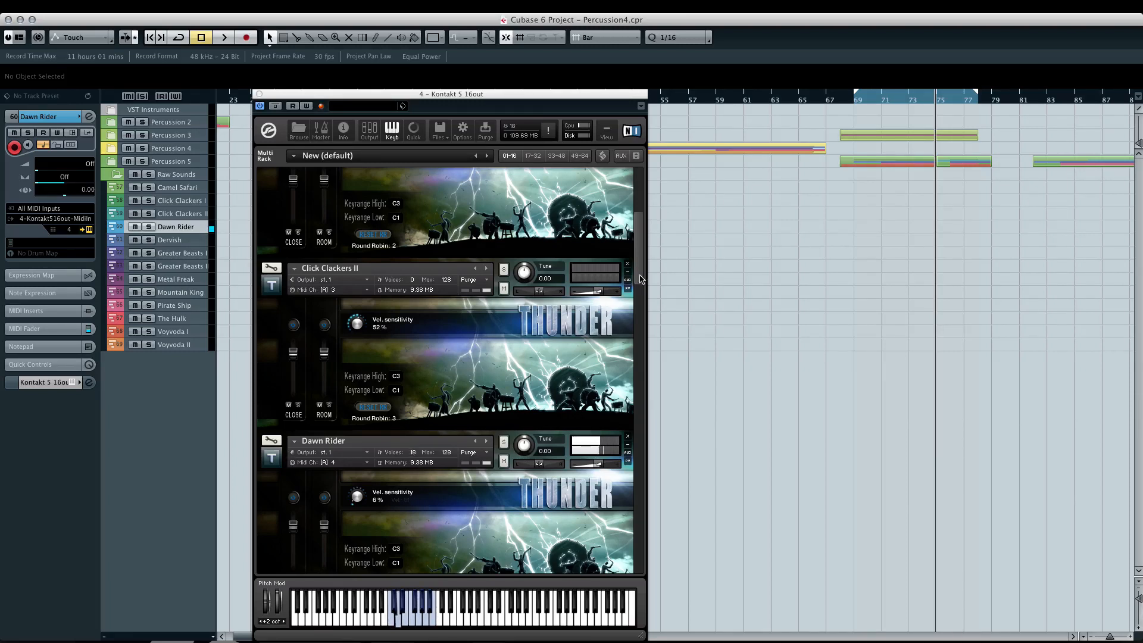
scroll(640, 278, down, 9)
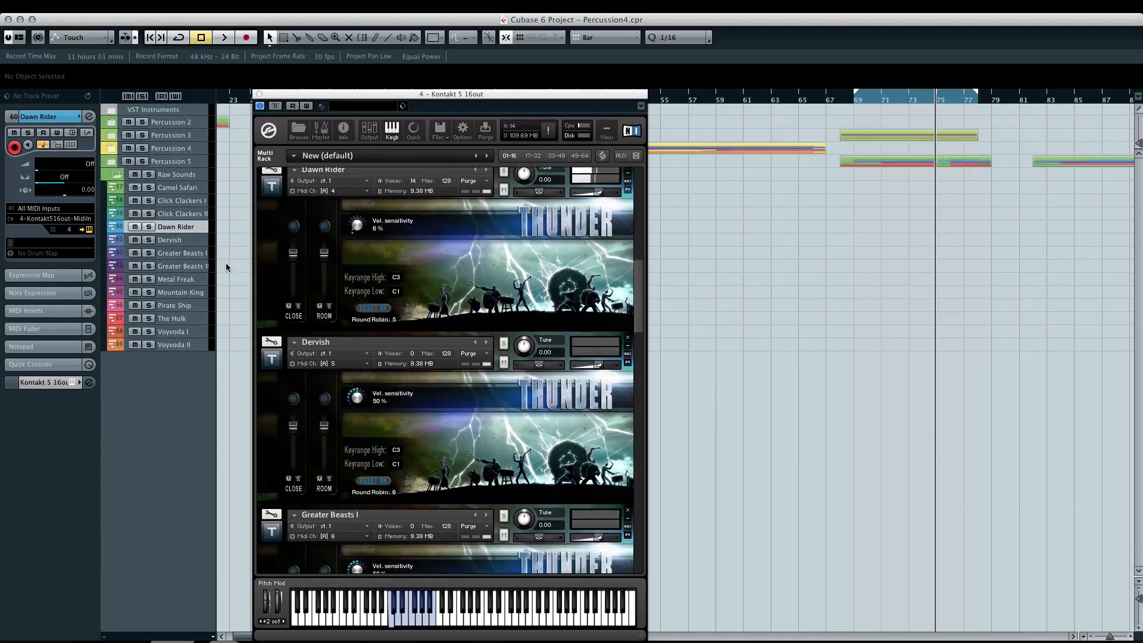
click(187, 241)
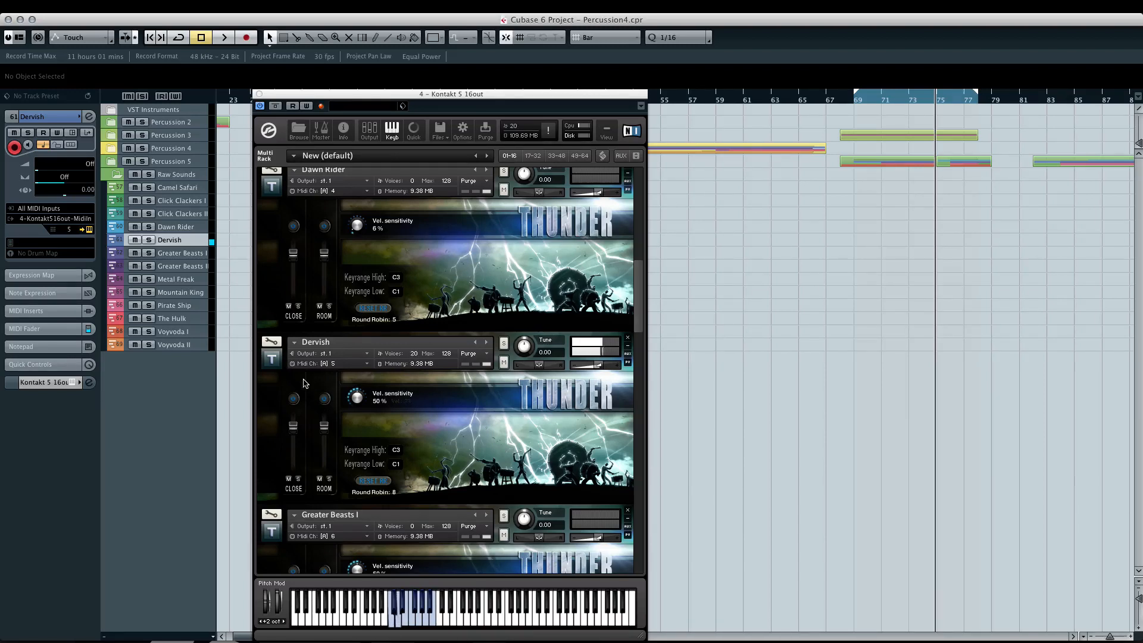
click(192, 253)
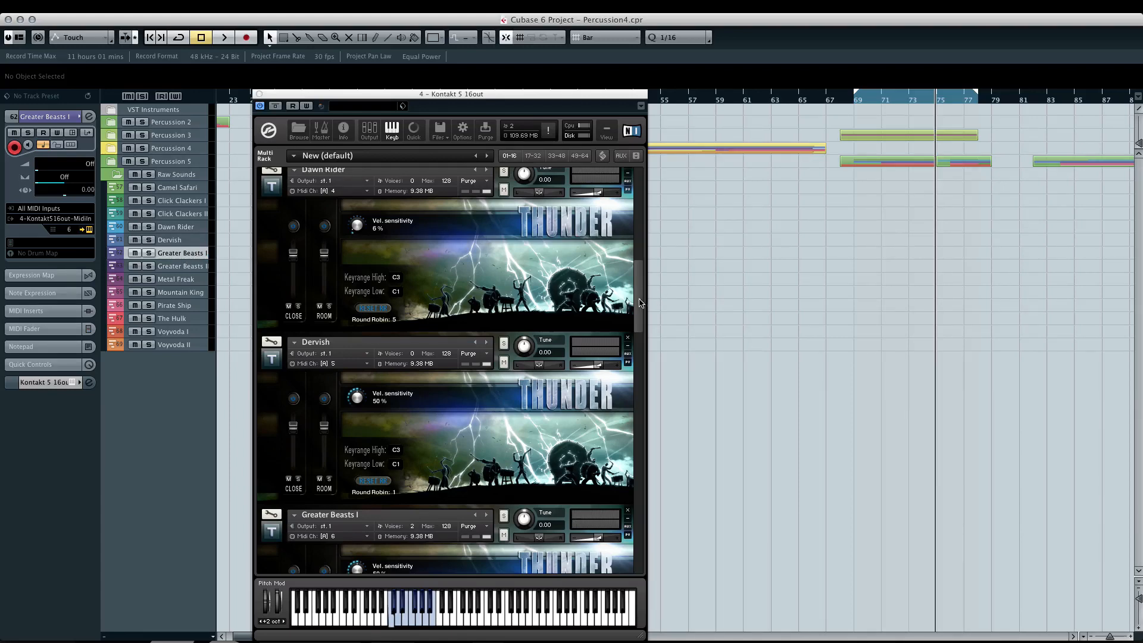
drag(640, 296, 635, 343)
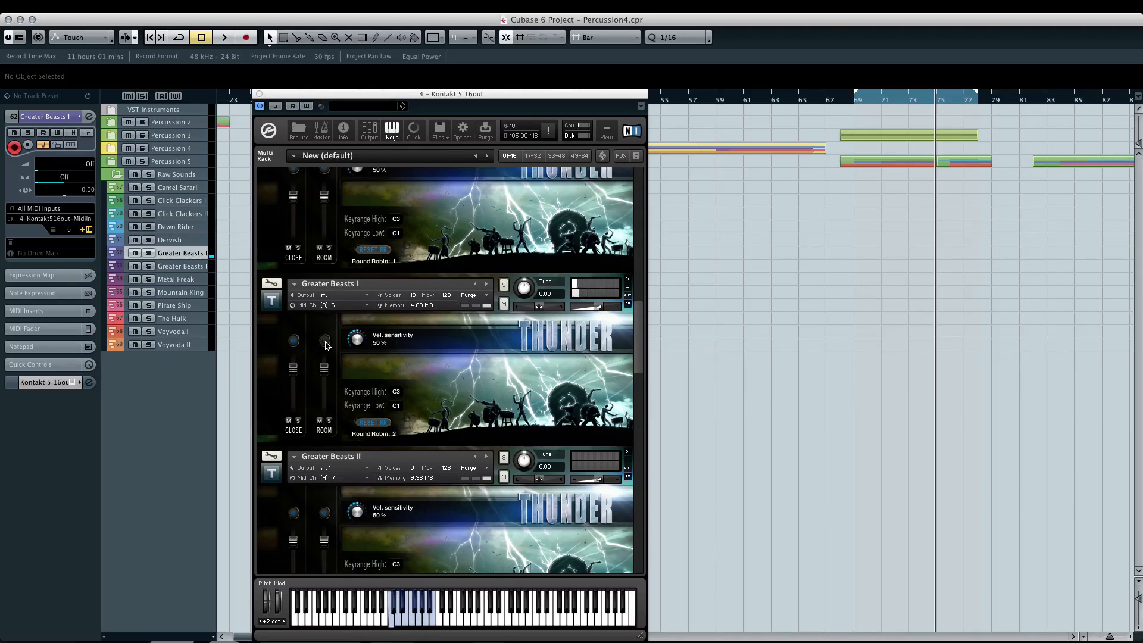
- Select the Greater Beasts II track and set its instrument's velocity sensitivity to 10%
click(185, 266)
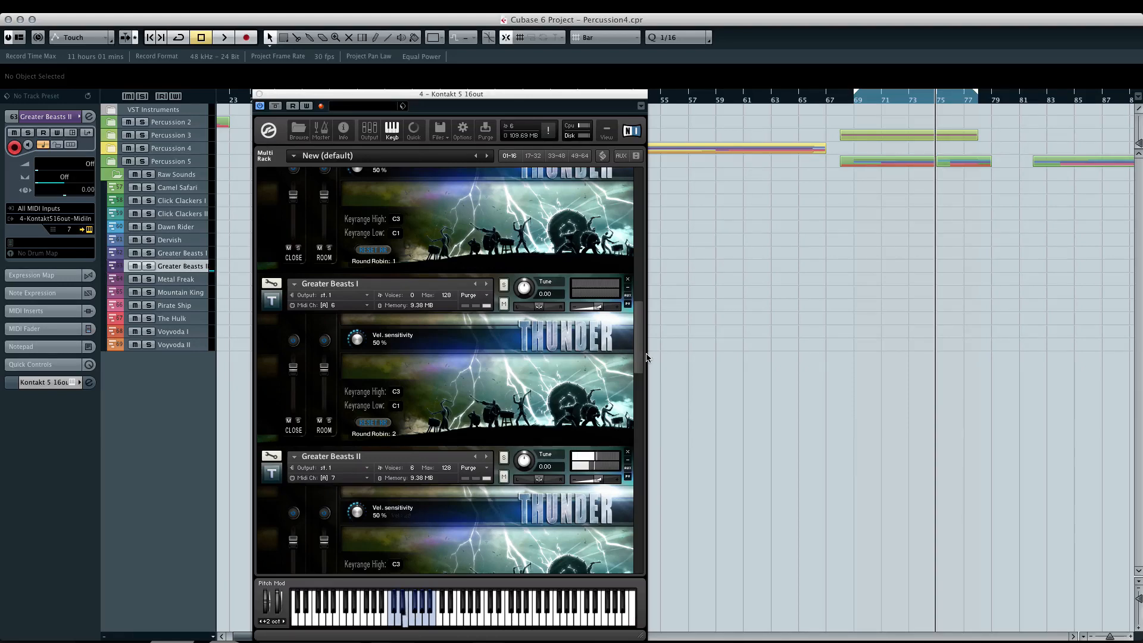
drag(641, 355, 642, 407)
drag(356, 223, 361, 268)
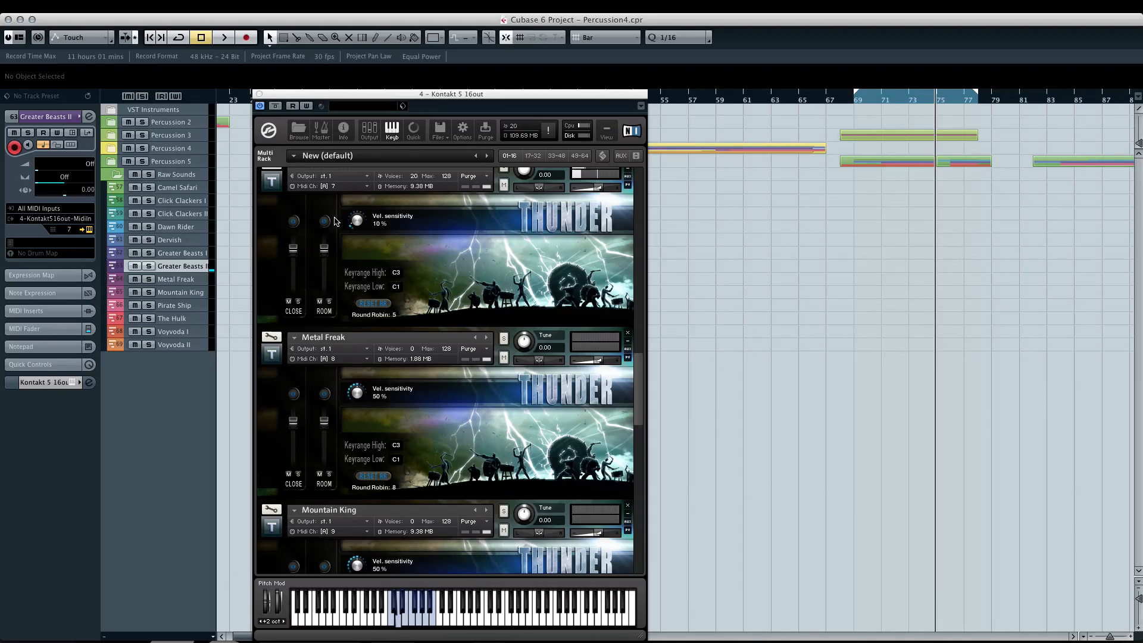
- Audition the Metal Freak, Mountain King and Pirate Ship tracks in turn, switching Pirate Ship's room mic back on
click(184, 279)
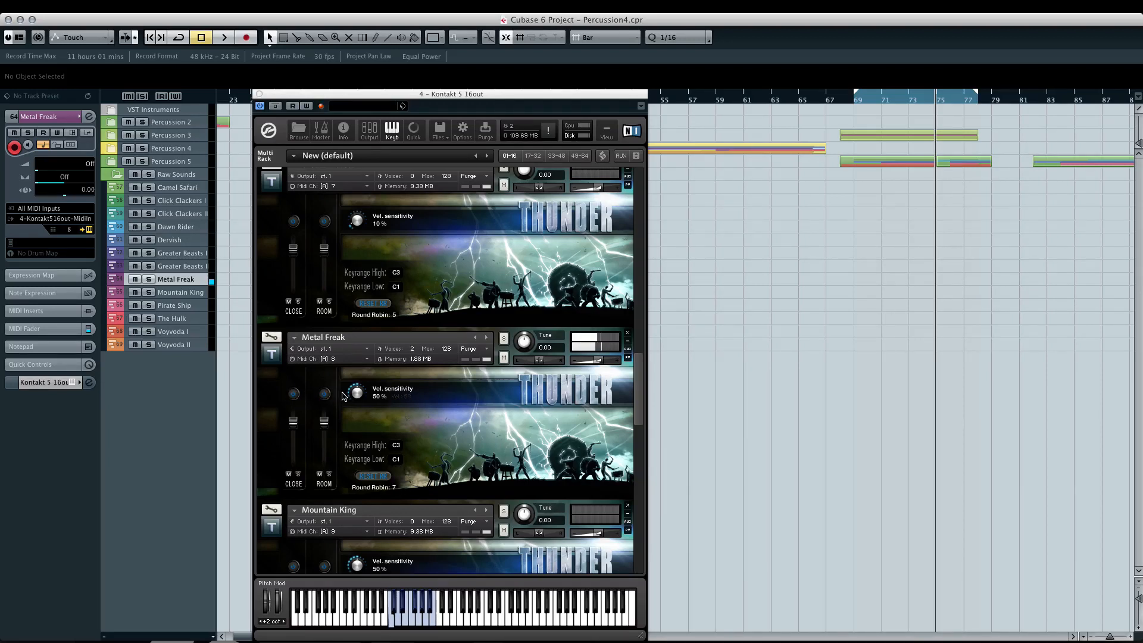
click(191, 293)
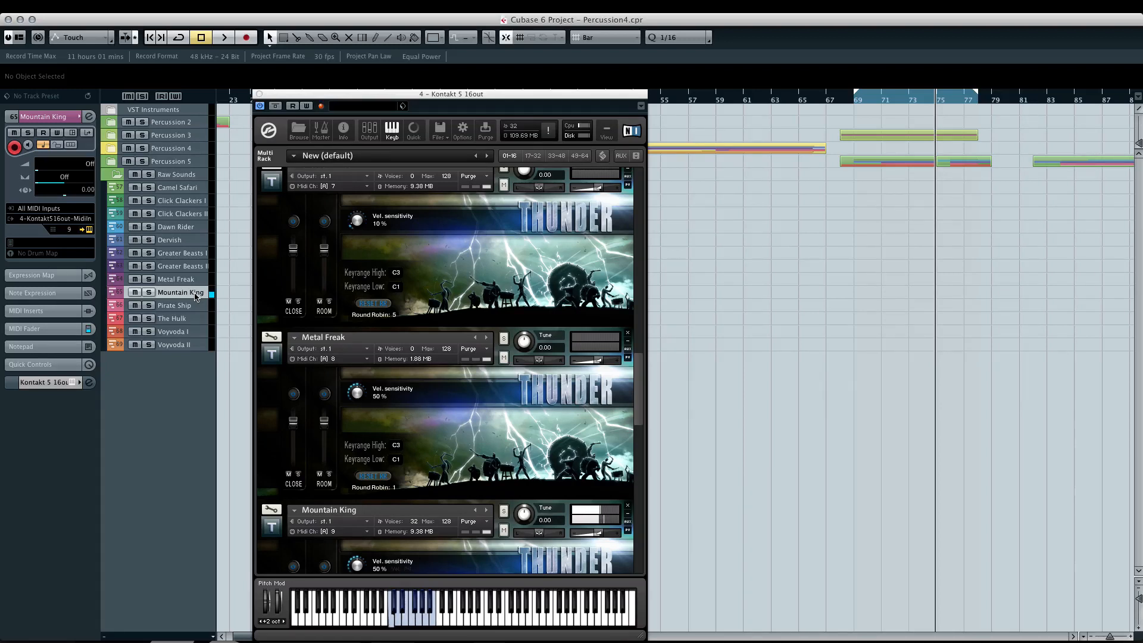
drag(641, 399, 642, 480)
click(191, 306)
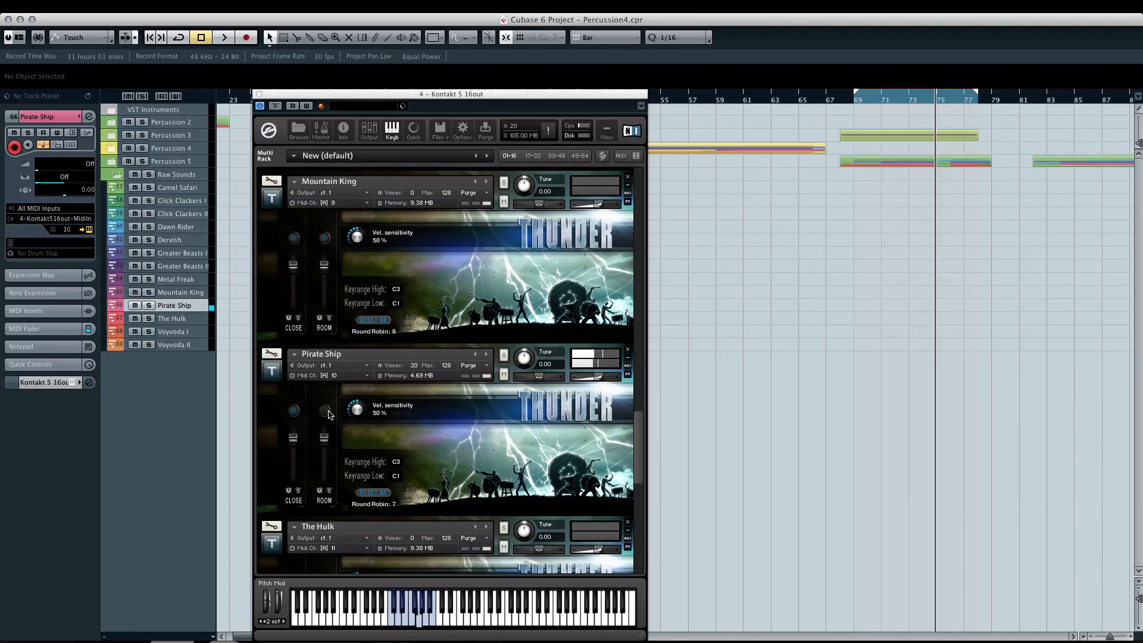
click(327, 411)
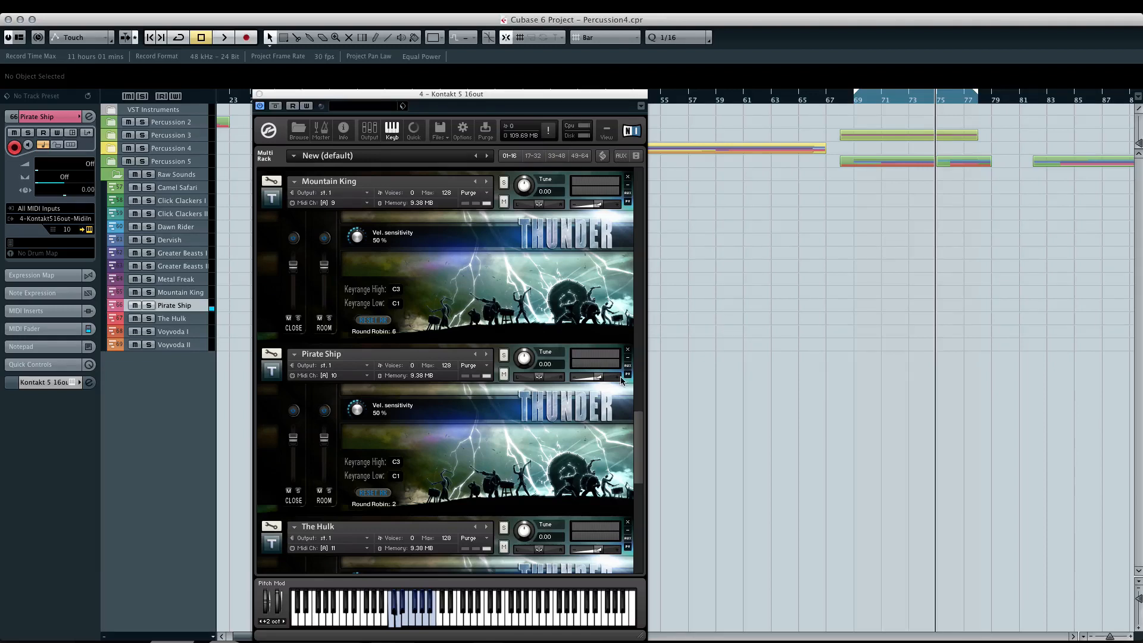
- Select The Hulk track and set its instrument's velocity sensitivity to 4%
scroll(633, 401, down, 5)
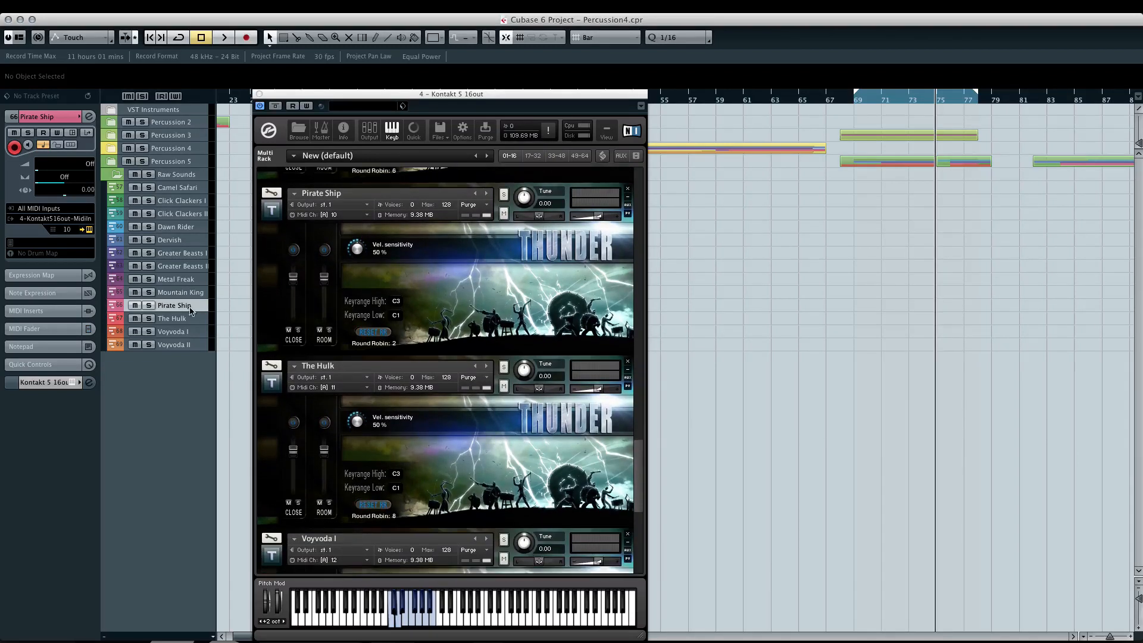
click(177, 319)
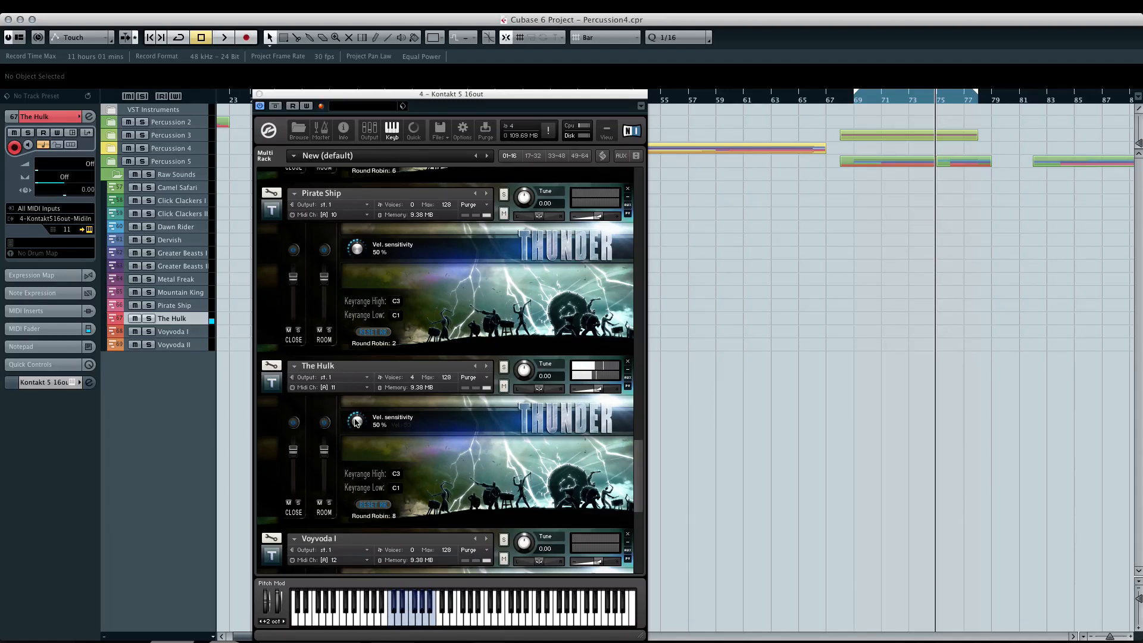
drag(357, 422, 357, 470)
- Select the Voyvoda I and Voyvoda II tracks in turn and bring their instruments into view to audition them
click(196, 334)
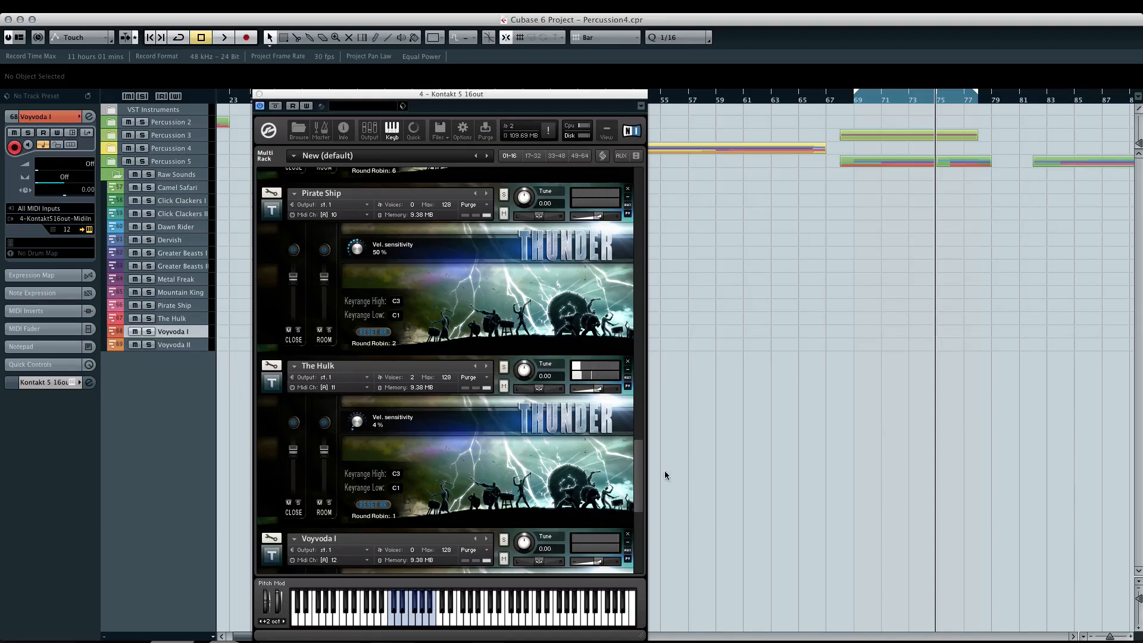
drag(639, 465, 640, 501)
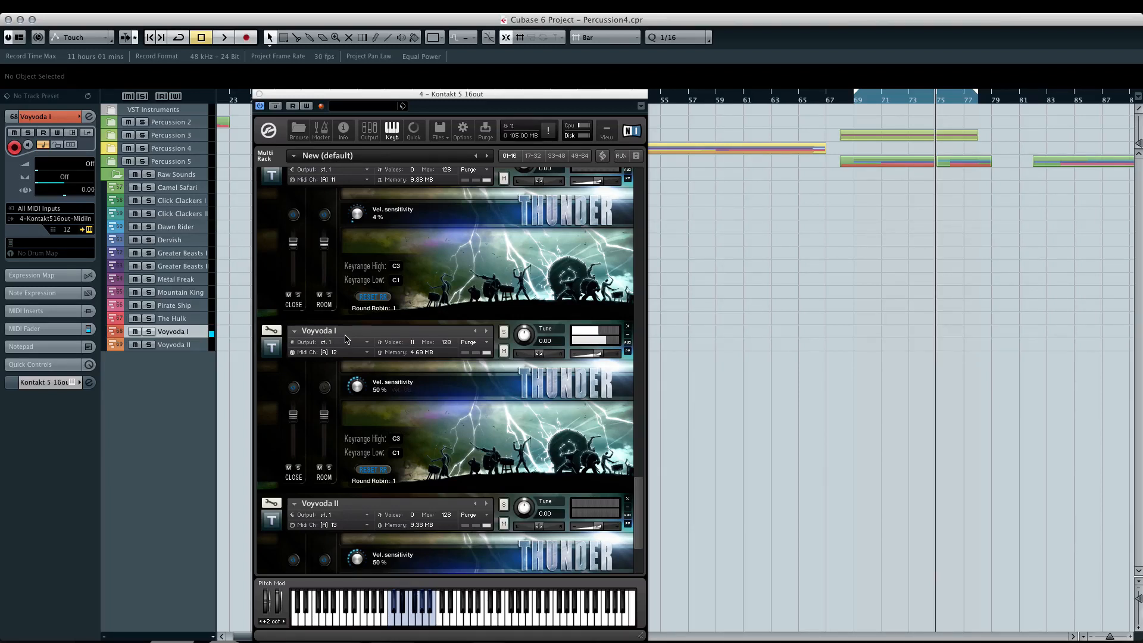
click(178, 345)
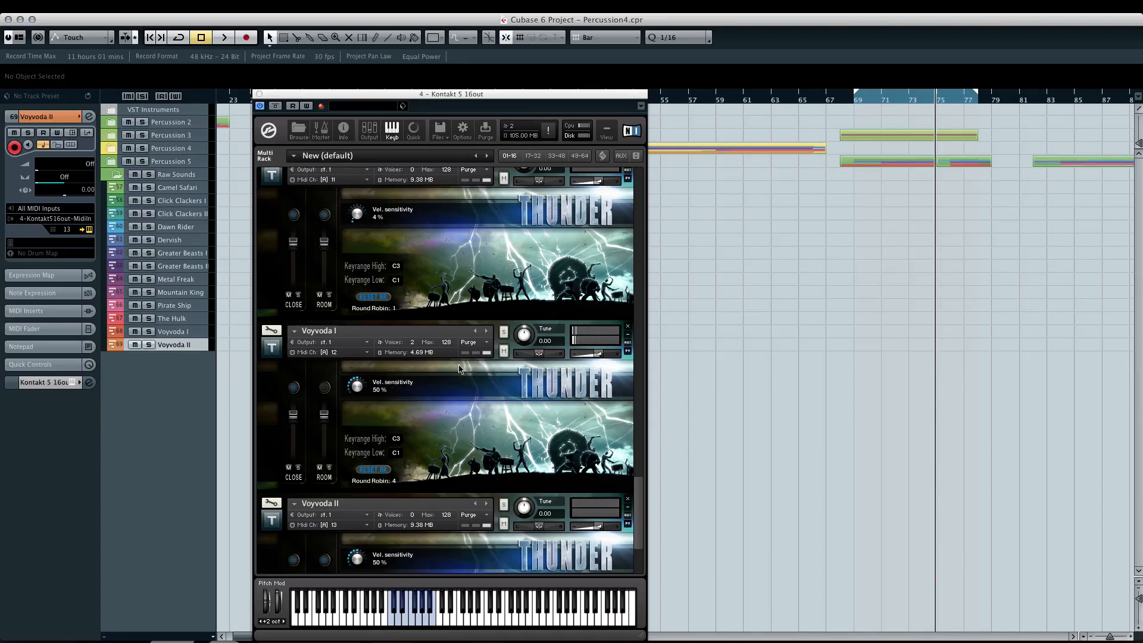
drag(637, 488, 639, 512)
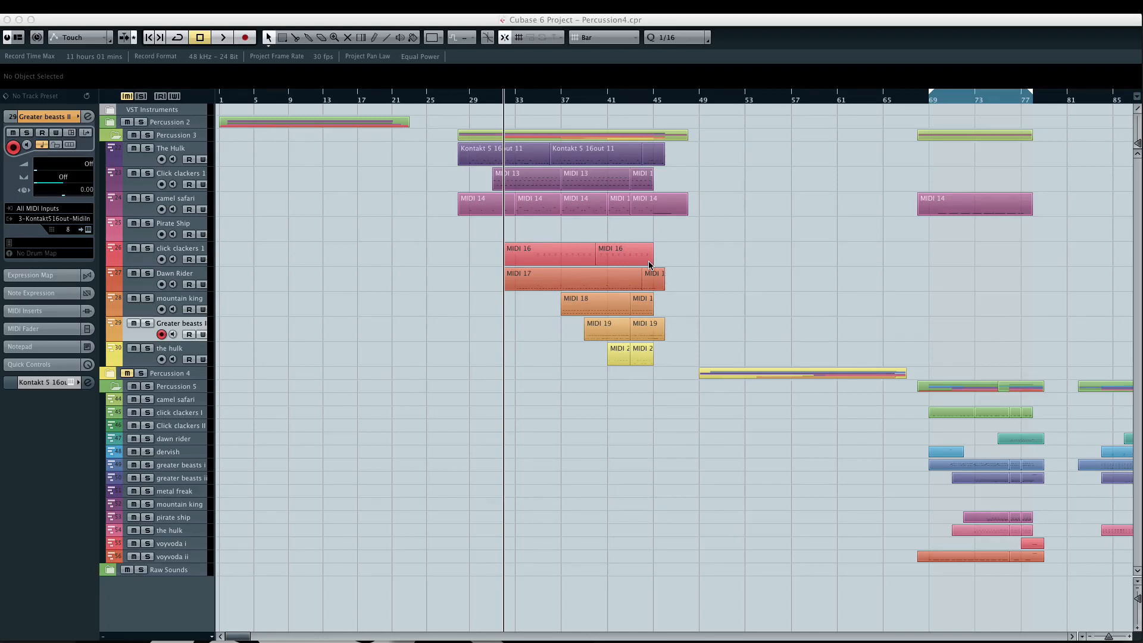
- Show the transport and play the project from bar 28, where the Percussion 3 parts begin
key(F2)
click(471, 100)
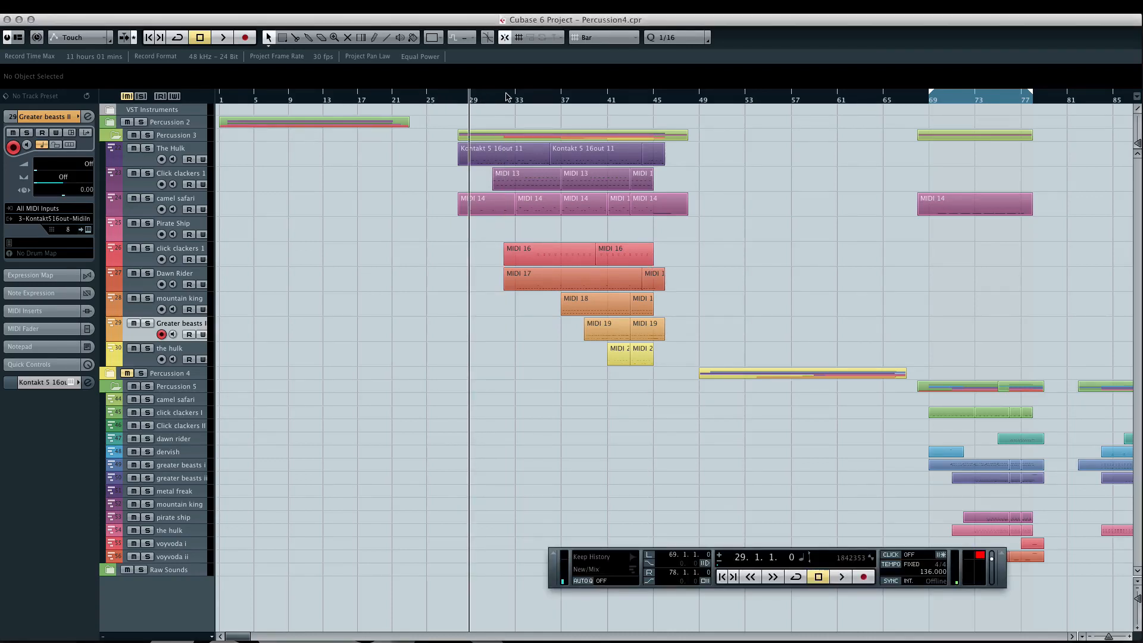
click(494, 100)
drag(493, 100, 470, 100)
click(460, 100)
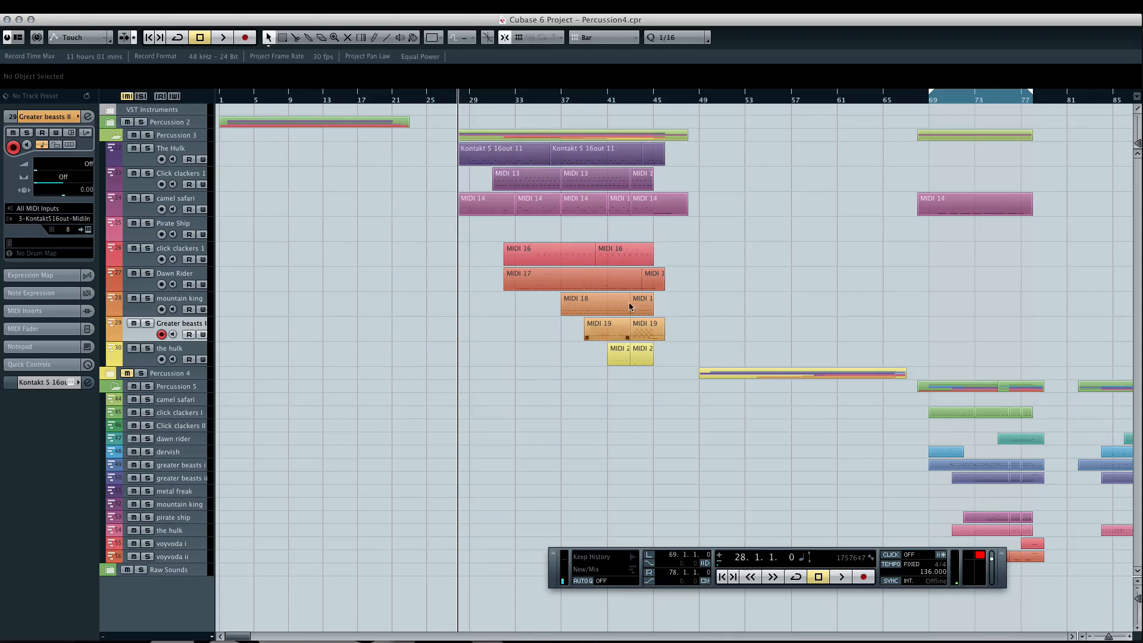
key(space)
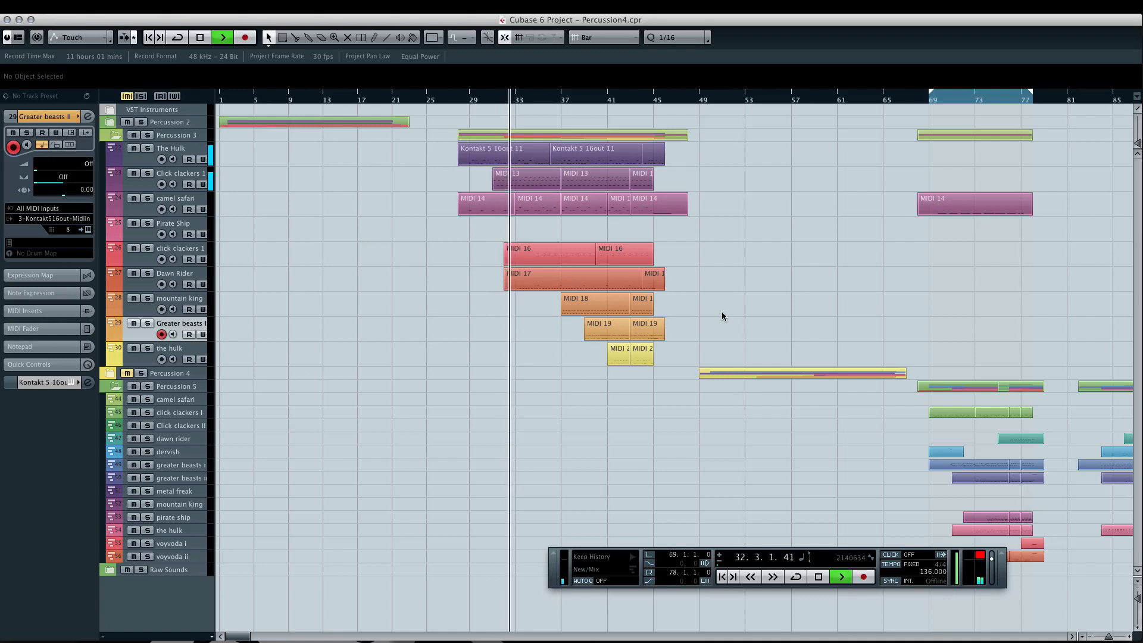
- Collapse the Percussion 5 folder and open the main block of Percussion 3 MIDI parts together in the Key Editor
click(116, 387)
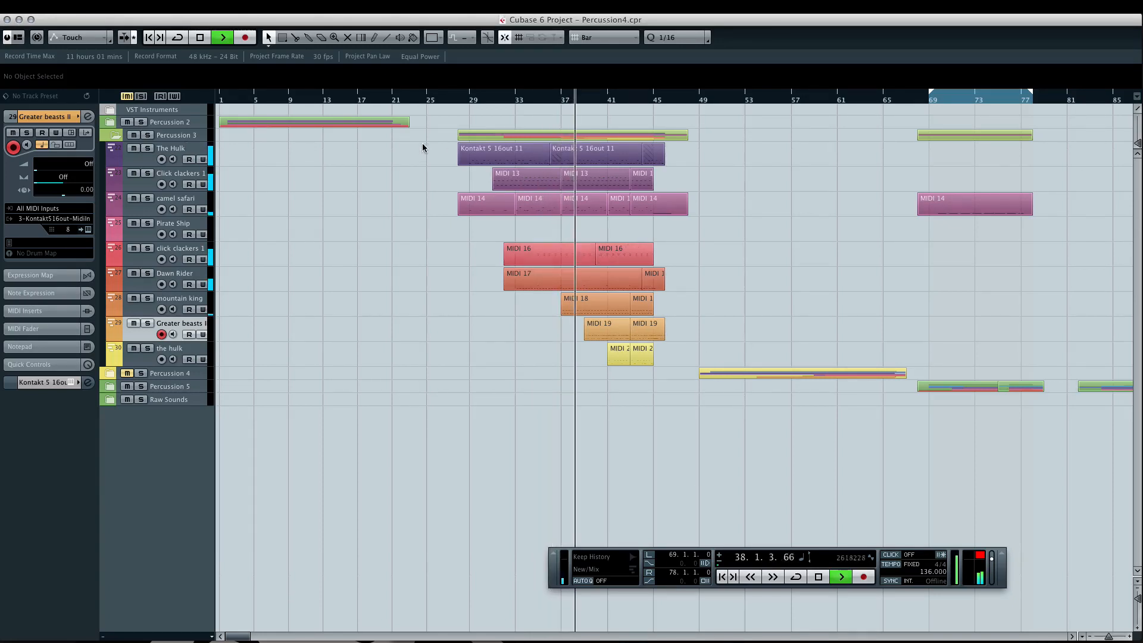
drag(424, 151, 647, 334)
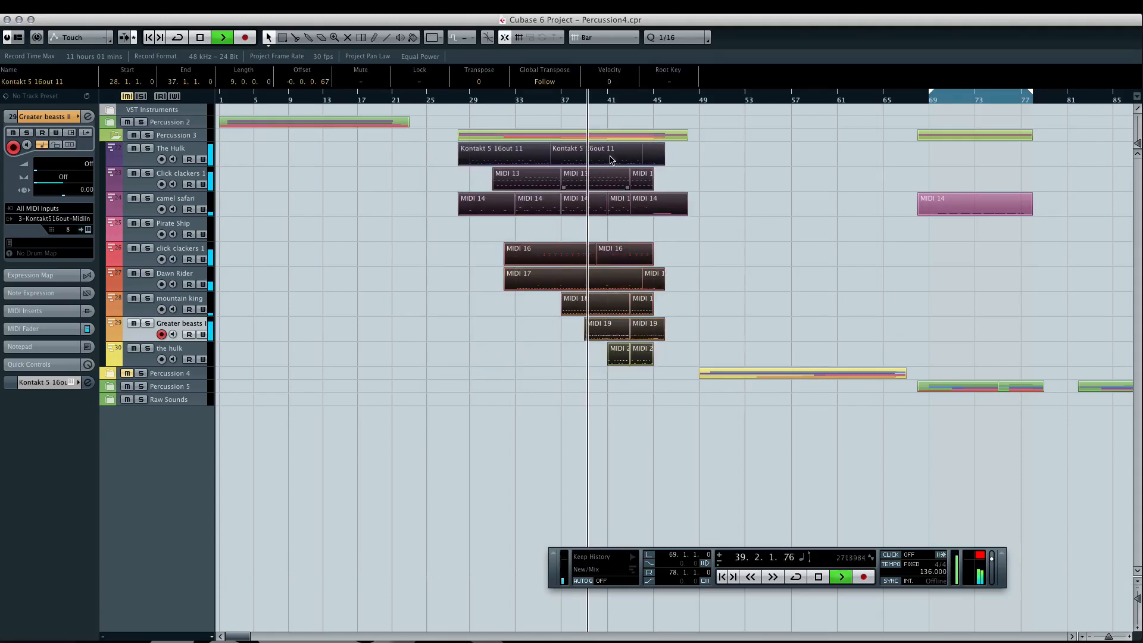
double_click(618, 155)
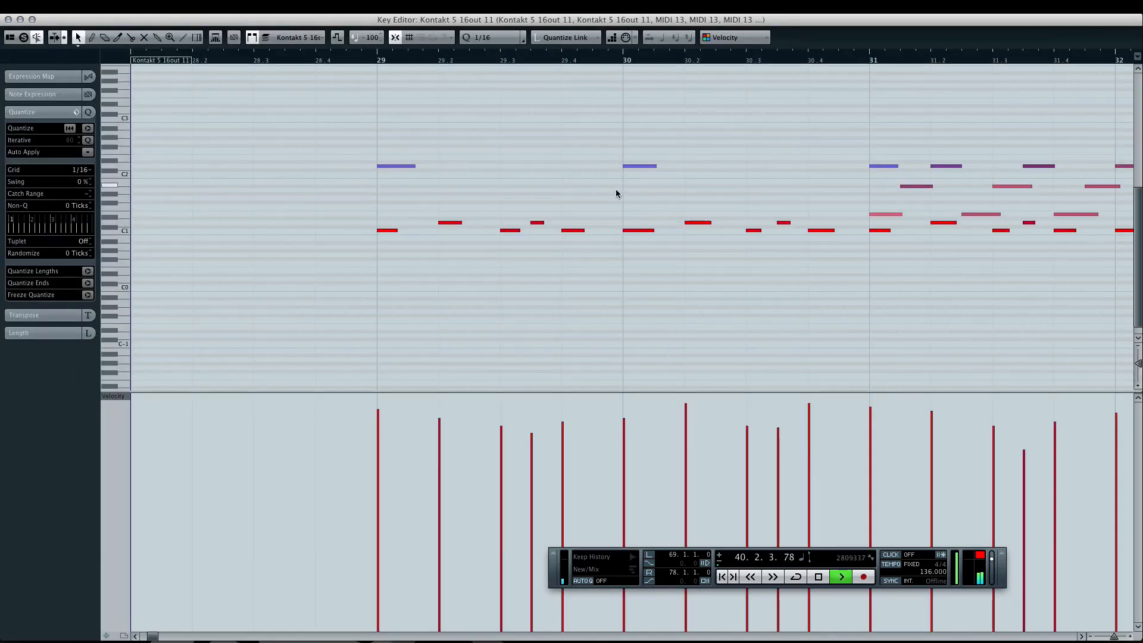
scroll(617, 194, down, 5)
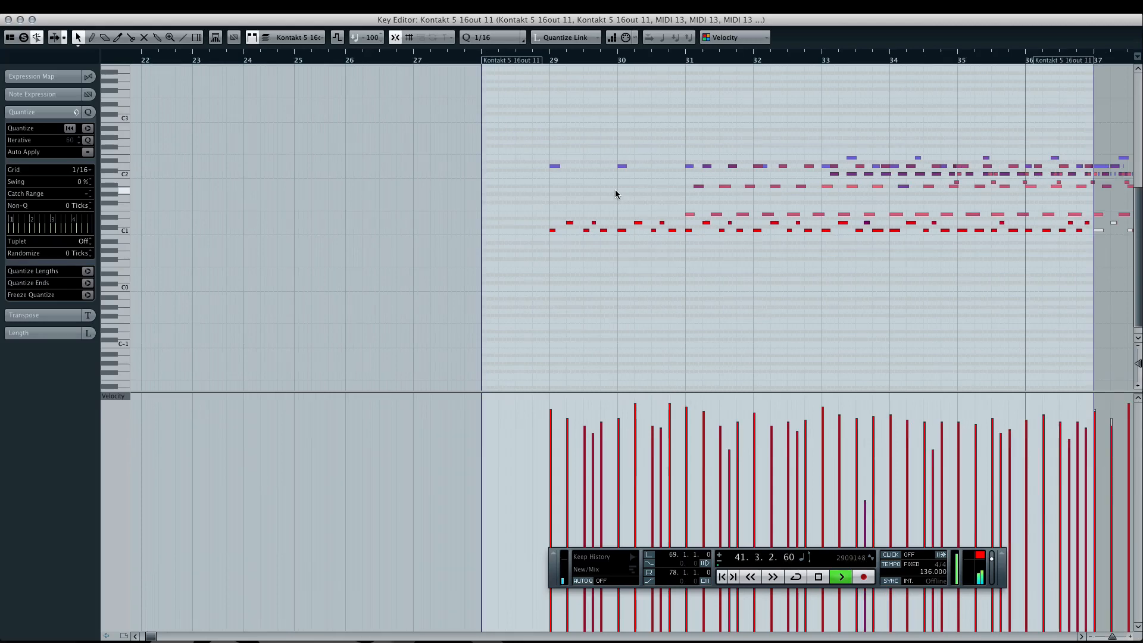
scroll(617, 195, left, 5)
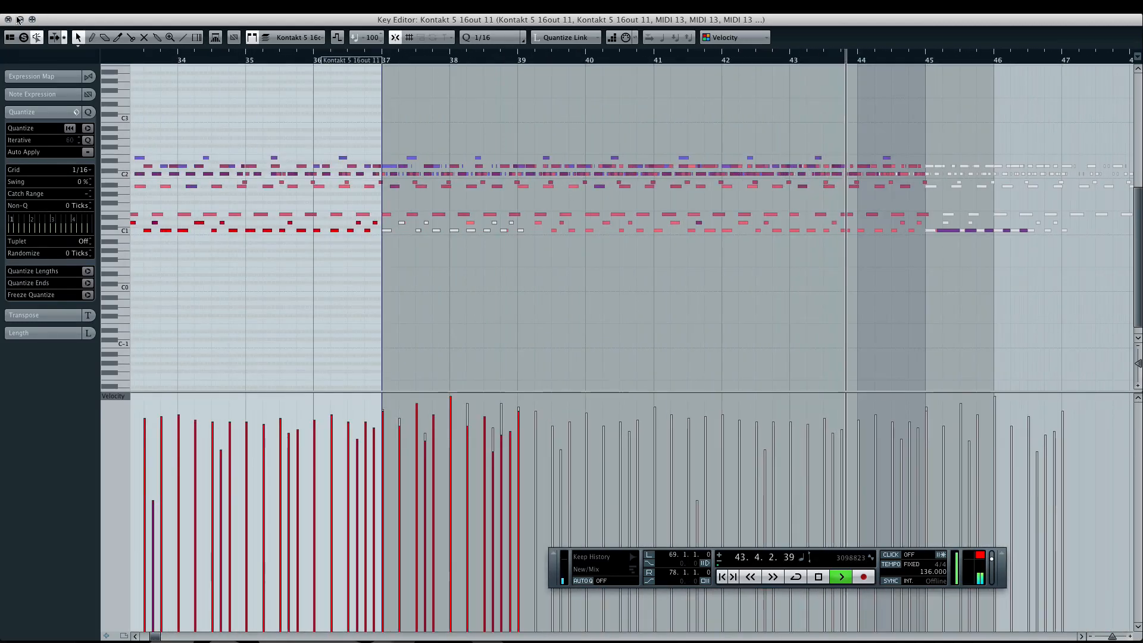
- Close the Key Editor, clear the part selection and stop playback
click(8, 20)
click(774, 189)
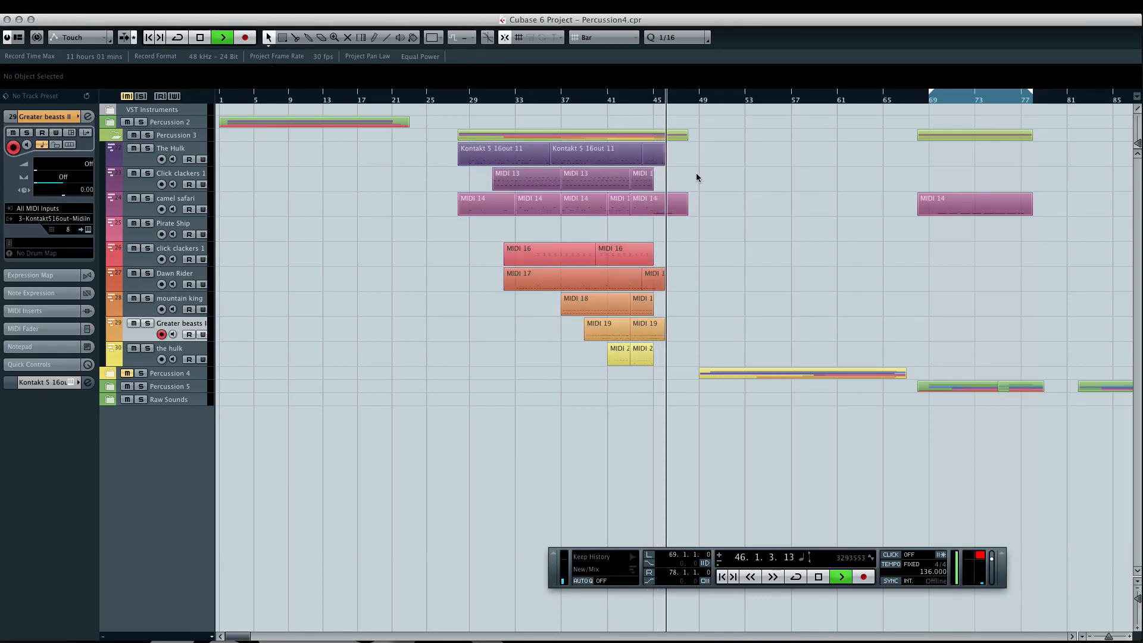
key(space)
- Open the Kontakt instrument of The Hulk track in Percussion 3 and enter its instrument edit mode
click(162, 146)
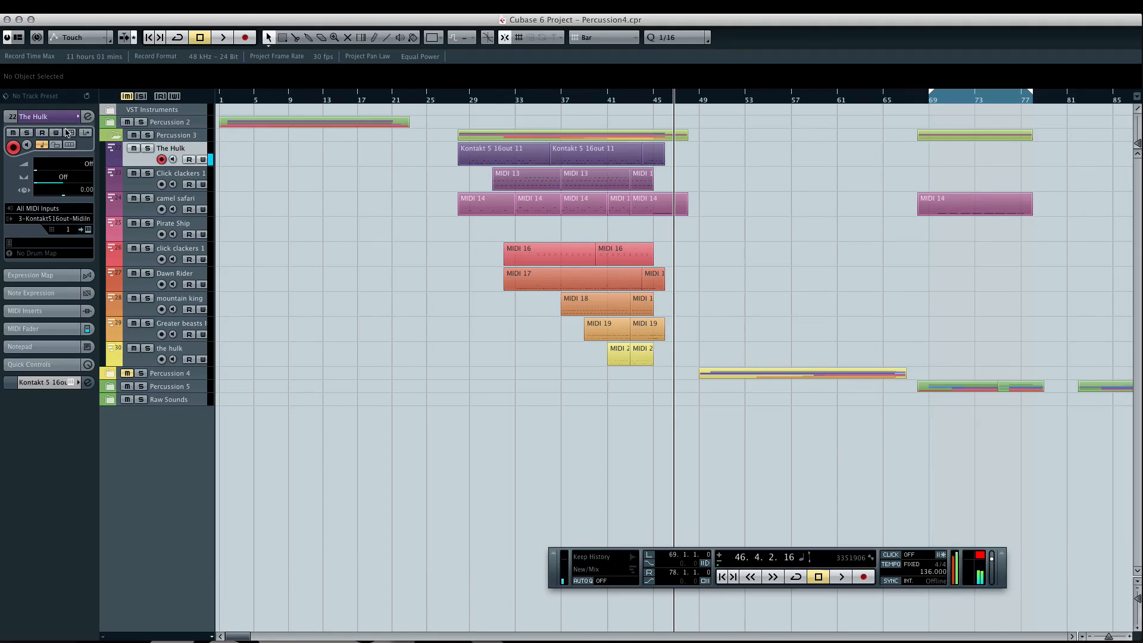
click(68, 132)
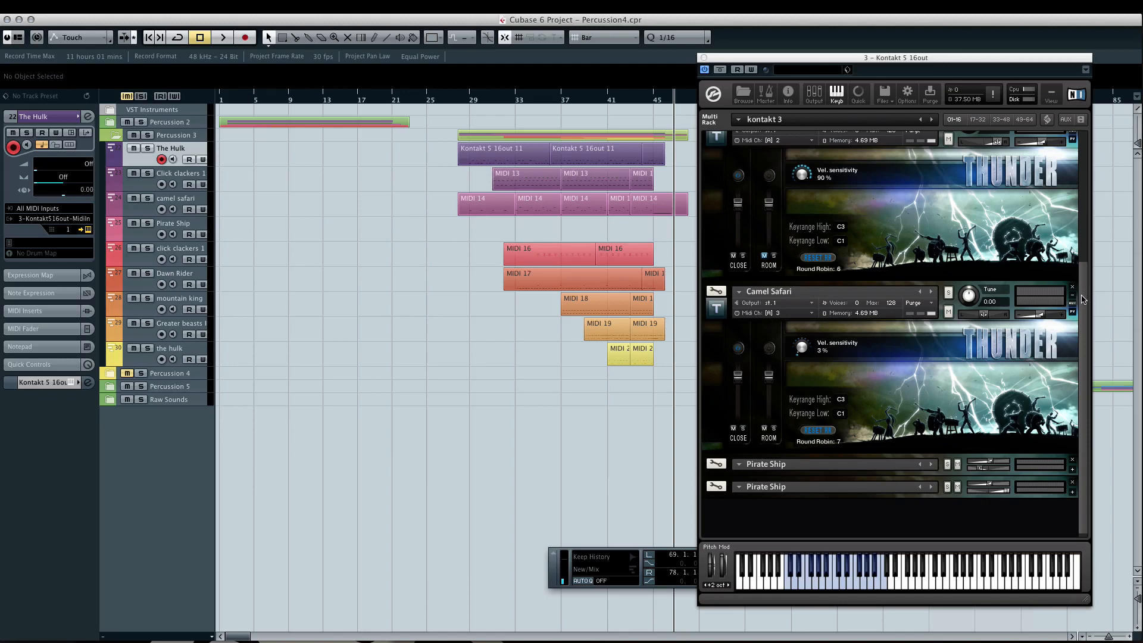
scroll(1083, 300, up, 3)
click(717, 139)
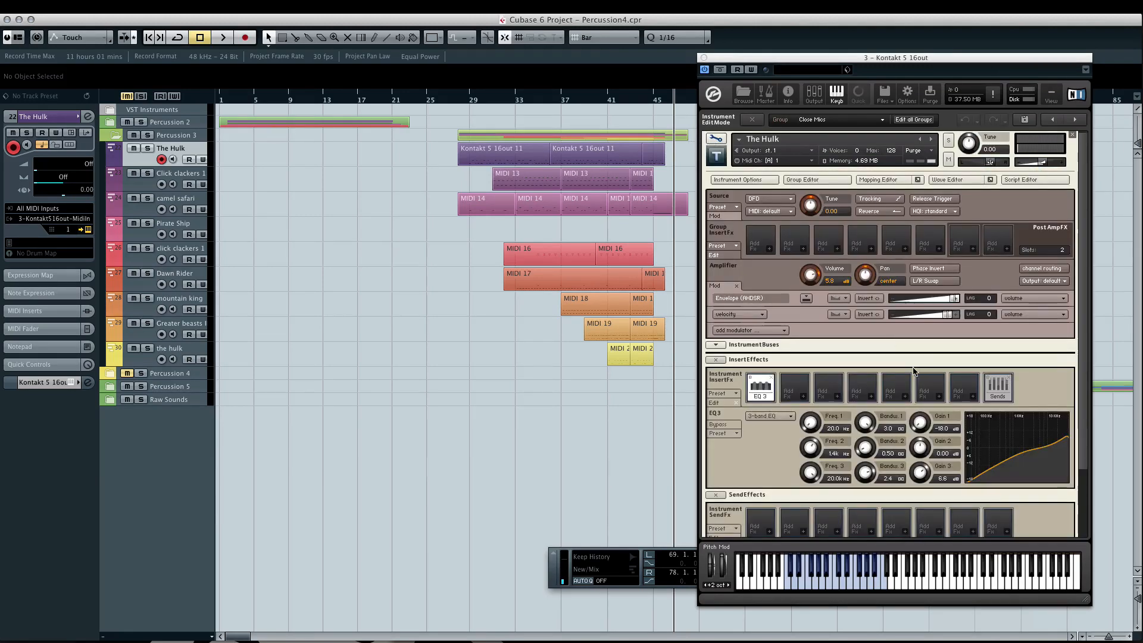
- Review The Hulk's insert effects and modulation settings, and return to the multi rack
scroll(1087, 306, down, 3)
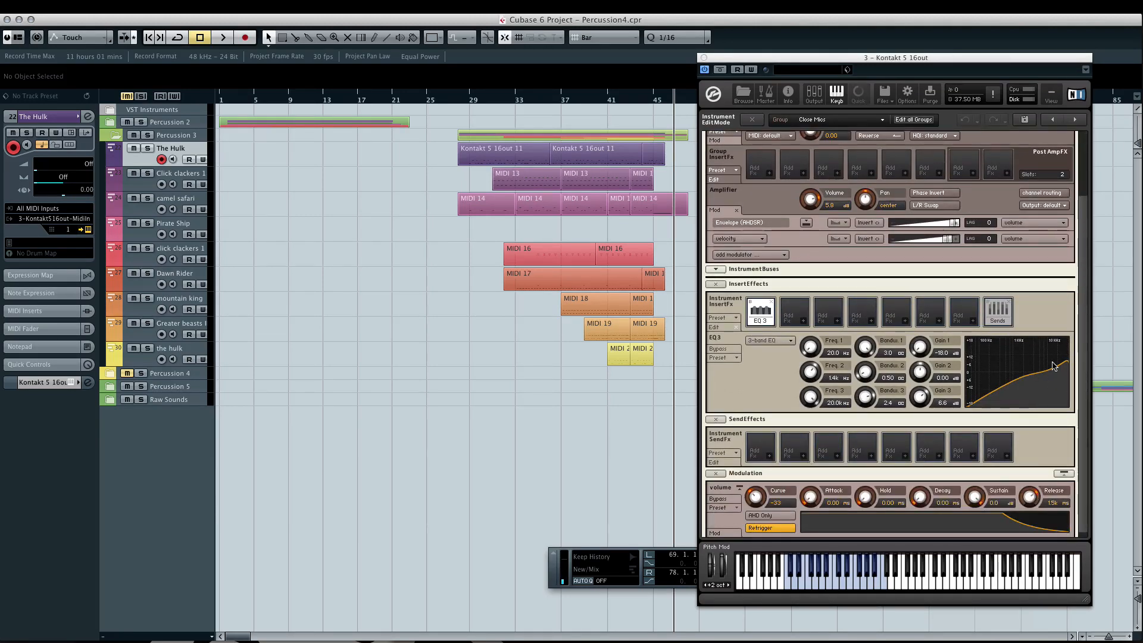
scroll(1091, 374, up, 3)
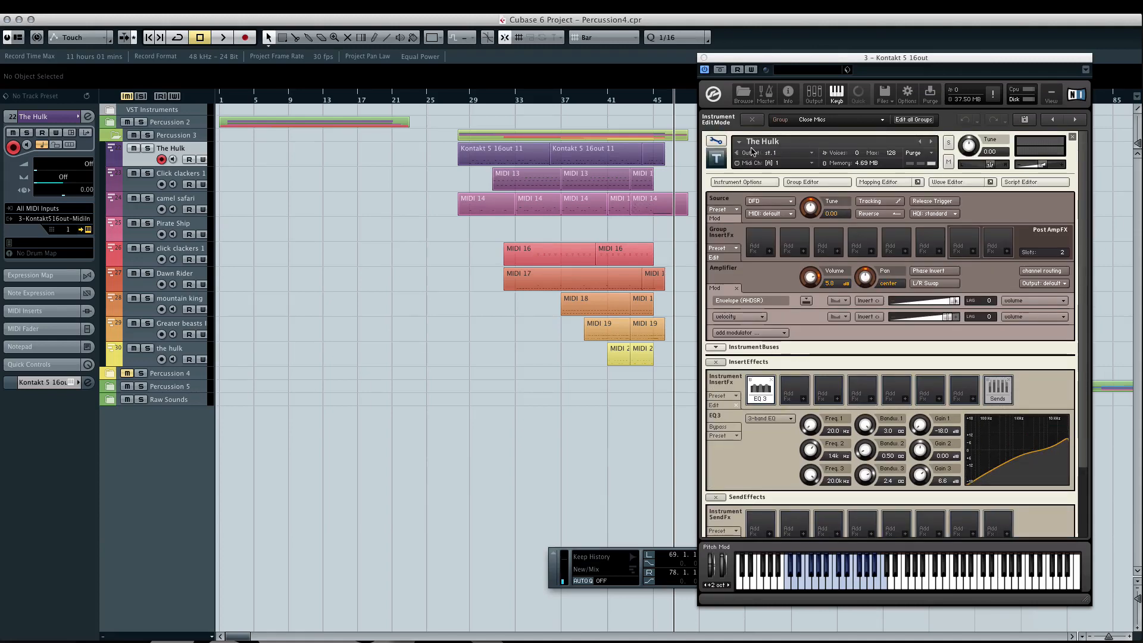
click(720, 142)
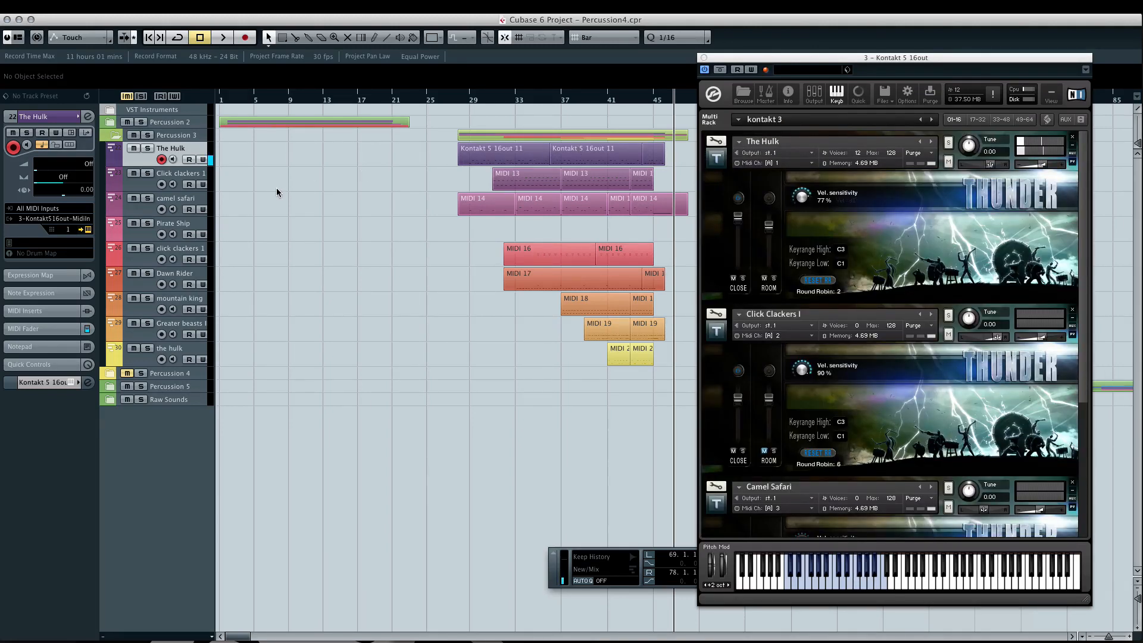
- Select the last Percussion 3 track, the hulk, show rack slots 17–32, and play its part soloed from bar 42
click(185, 349)
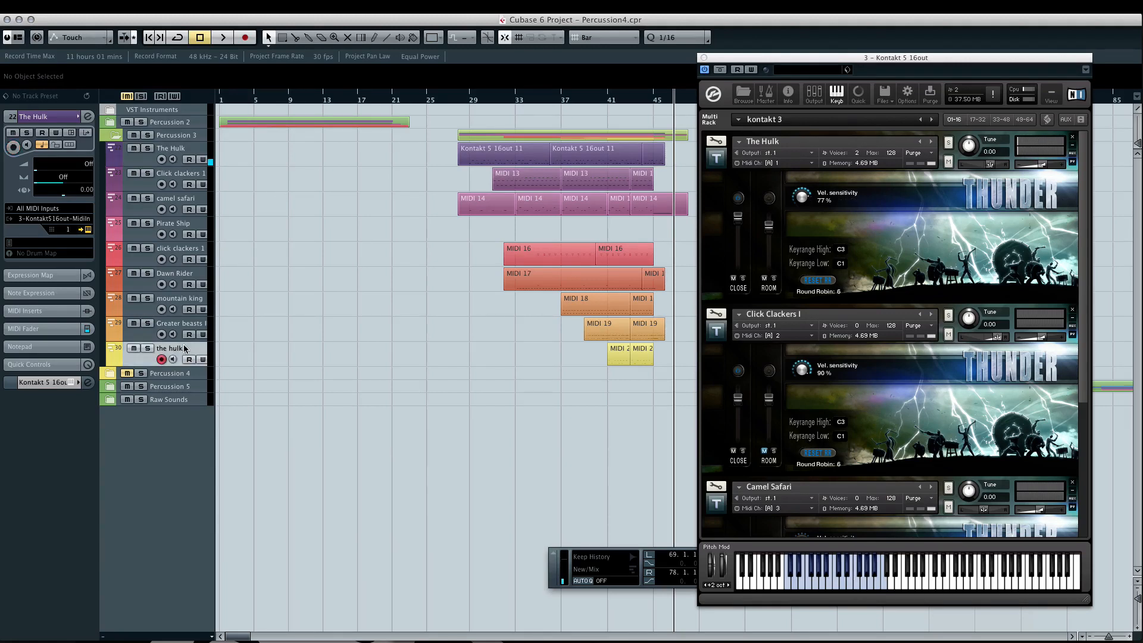
click(979, 119)
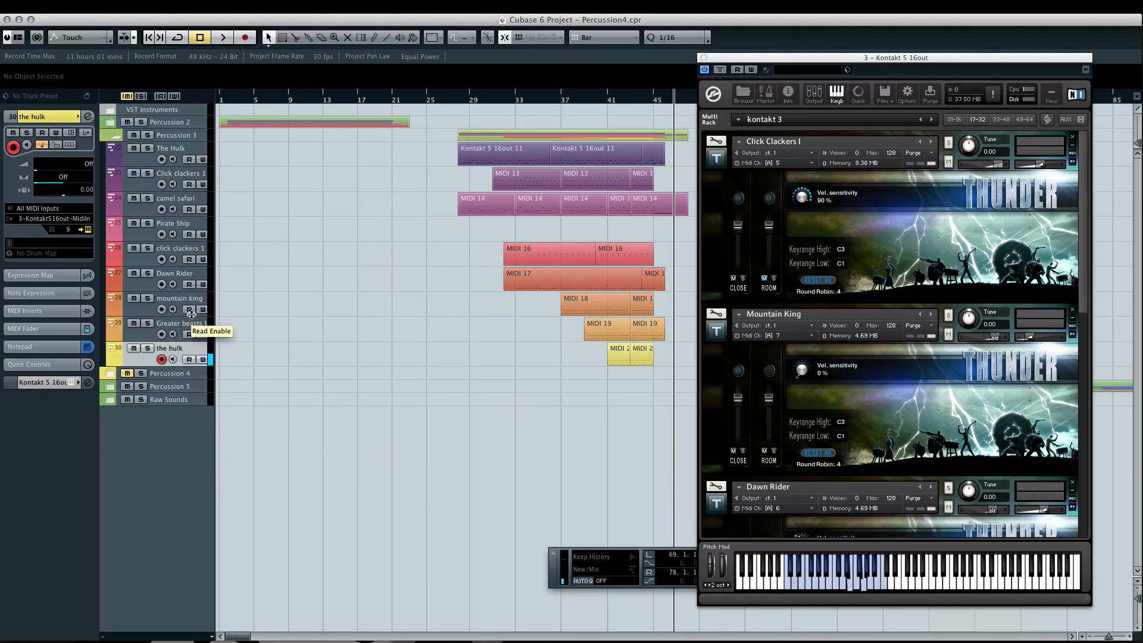
click(616, 103)
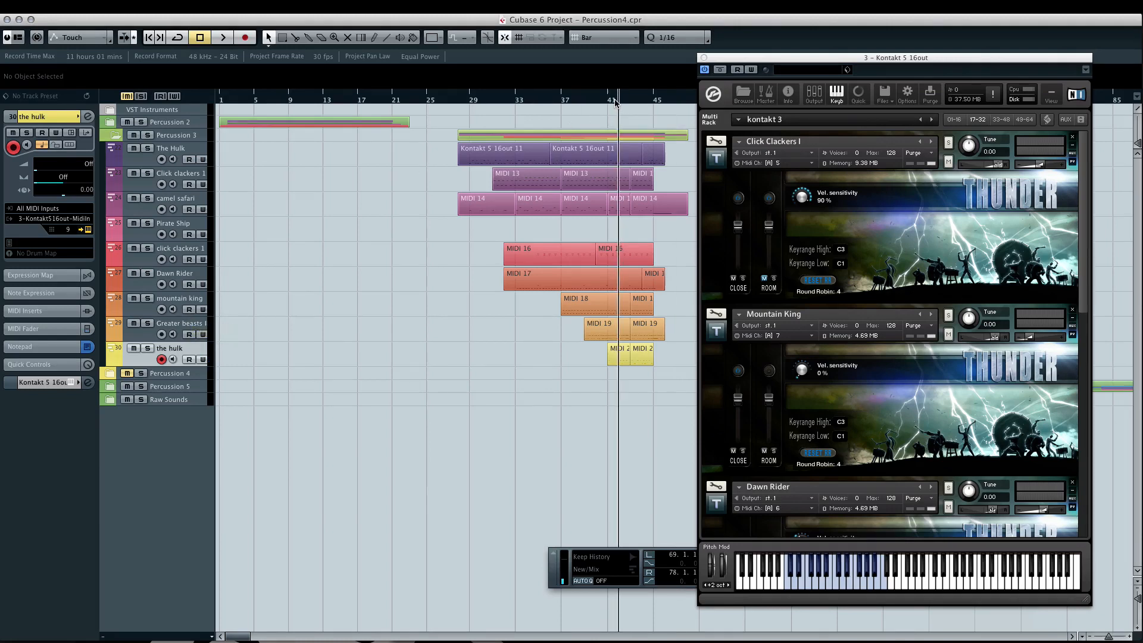
key(space)
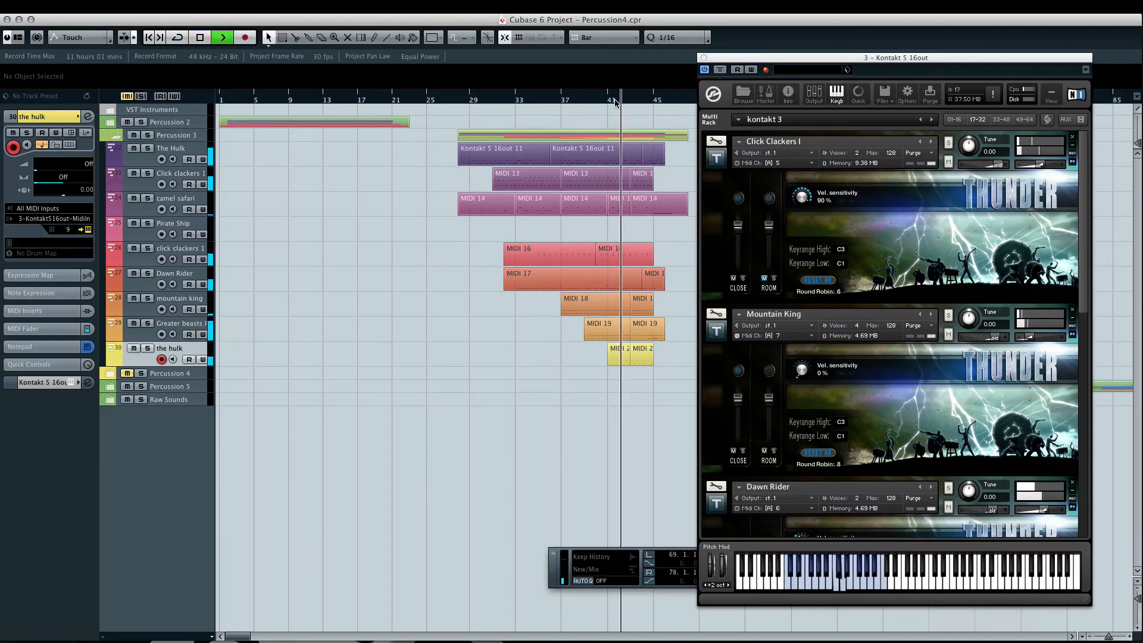
click(150, 347)
key(space)
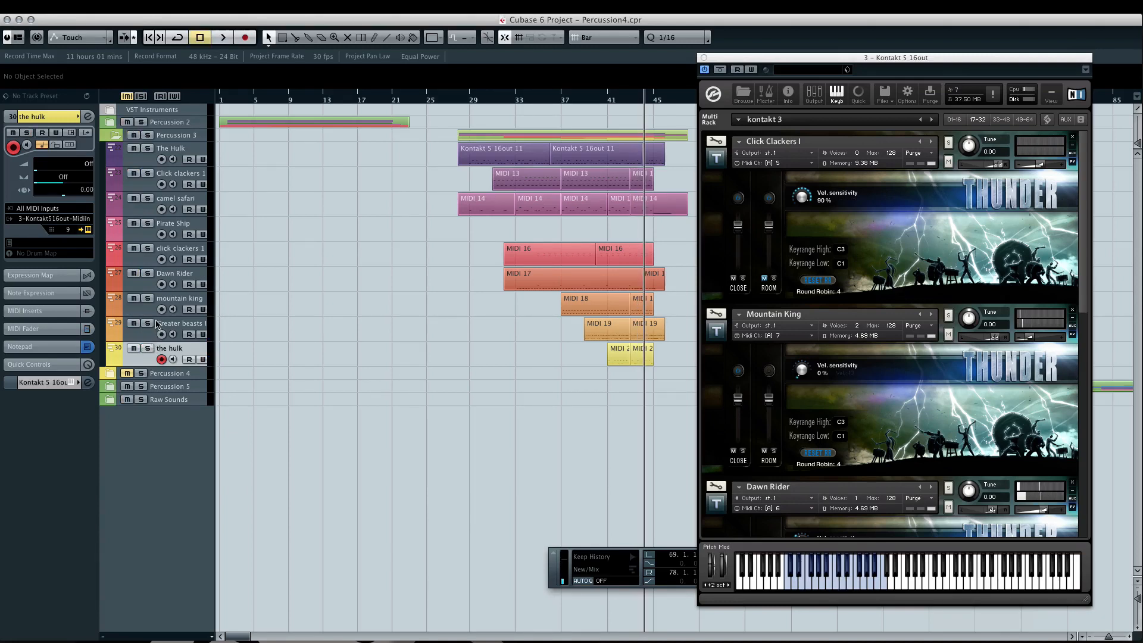
- Play the Greater beasts track soloed from bar 42 while viewing its Greater Beasts II instrument, ending with solo off and playback stopped
click(148, 323)
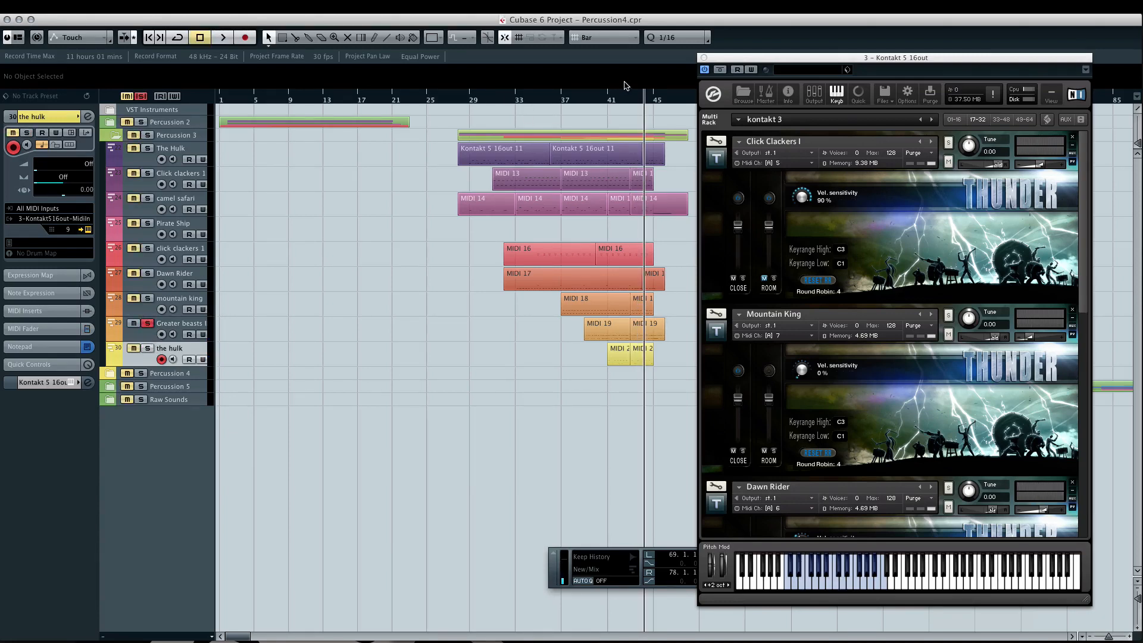
click(620, 95)
key(space)
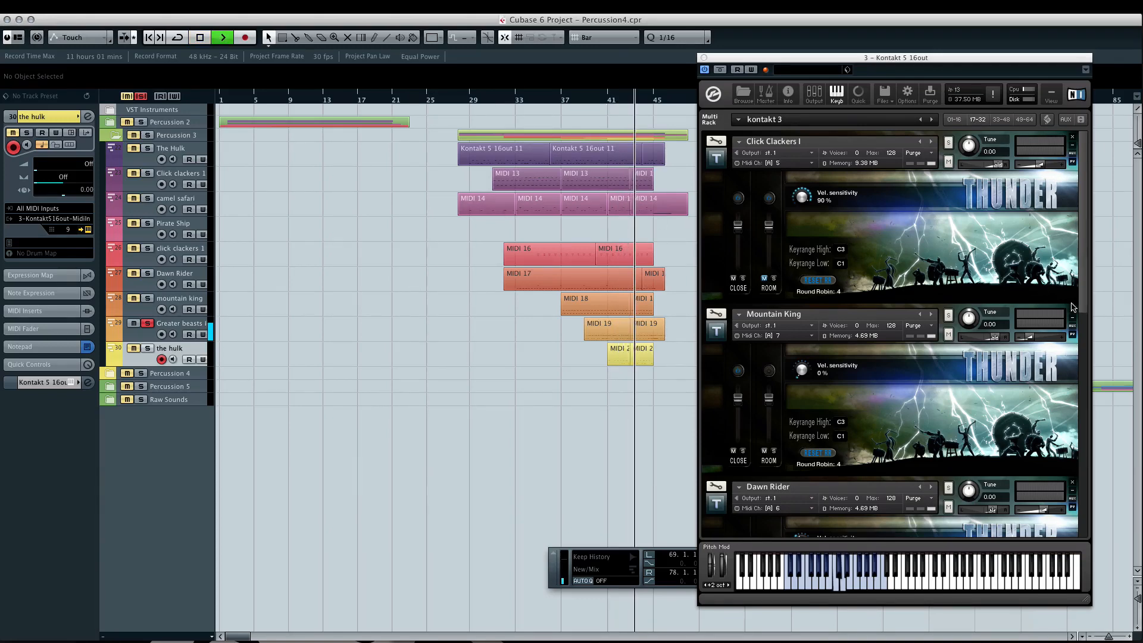
scroll(1037, 518, down, 10)
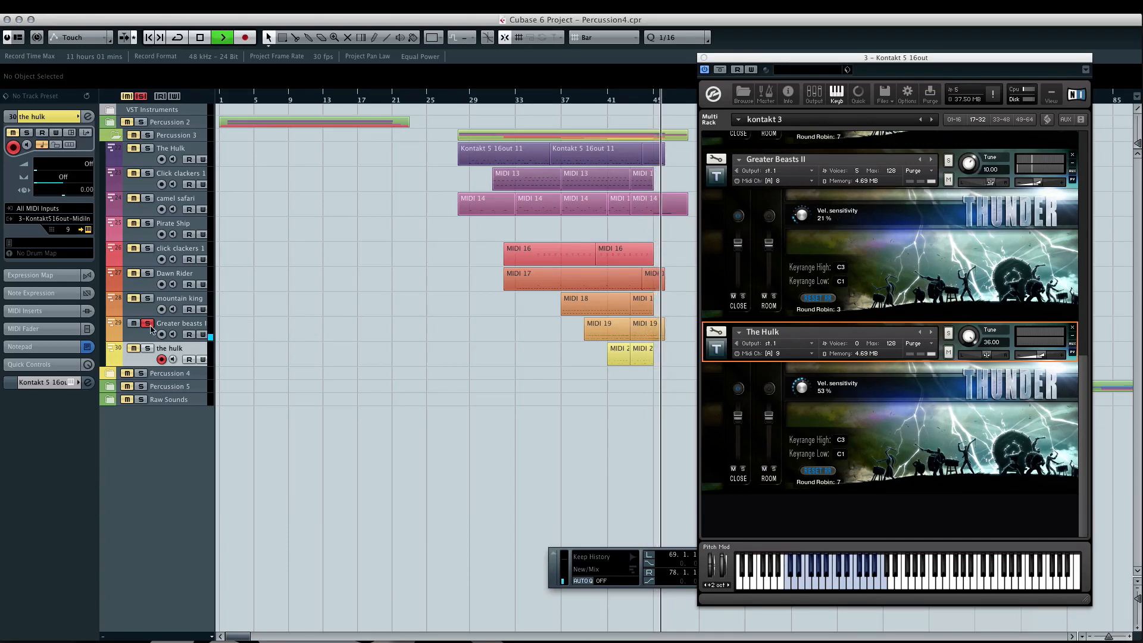
click(150, 324)
key(space)
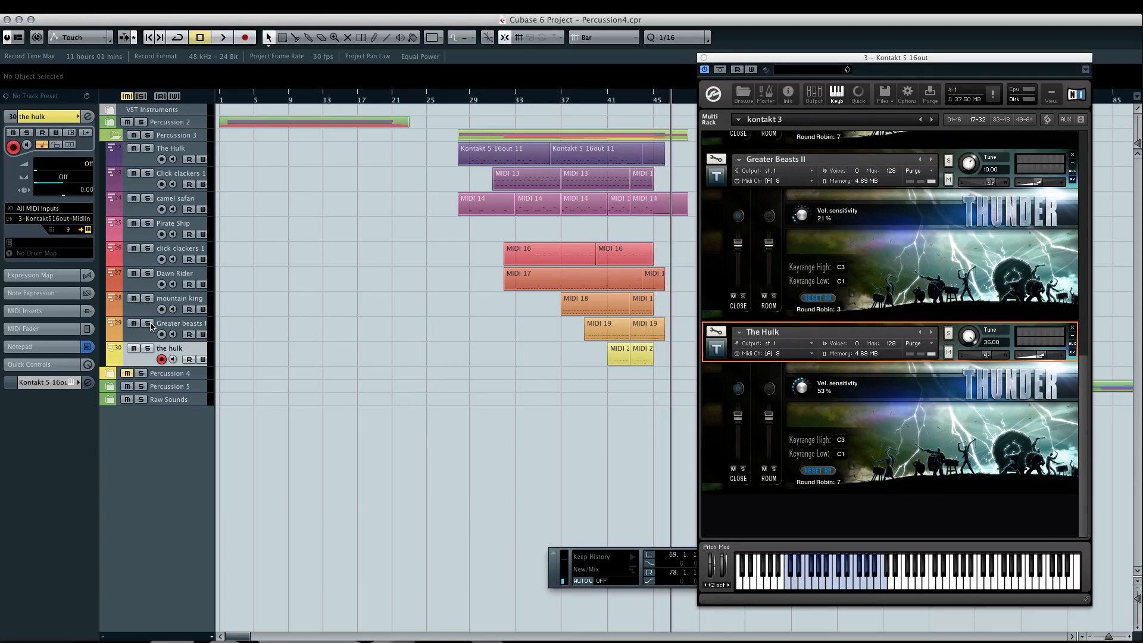
- Select the camel safari track, close the Kontakt window, and expand the Percussion 5 folder with its parts from bar 69 in view
click(174, 206)
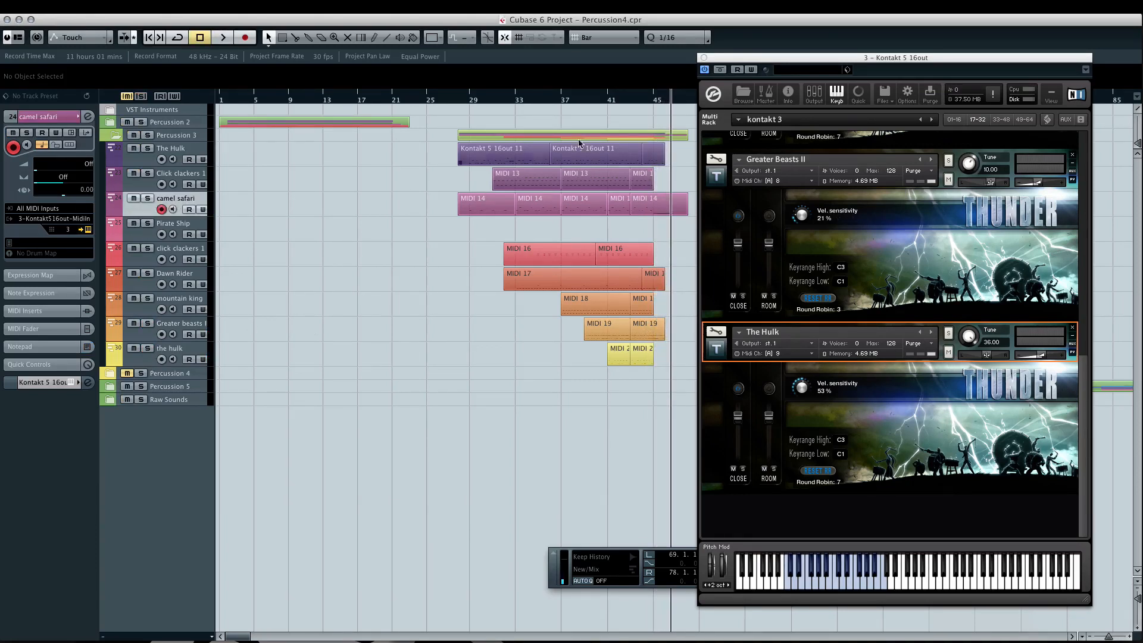
click(705, 57)
scroll(706, 130, right, 10)
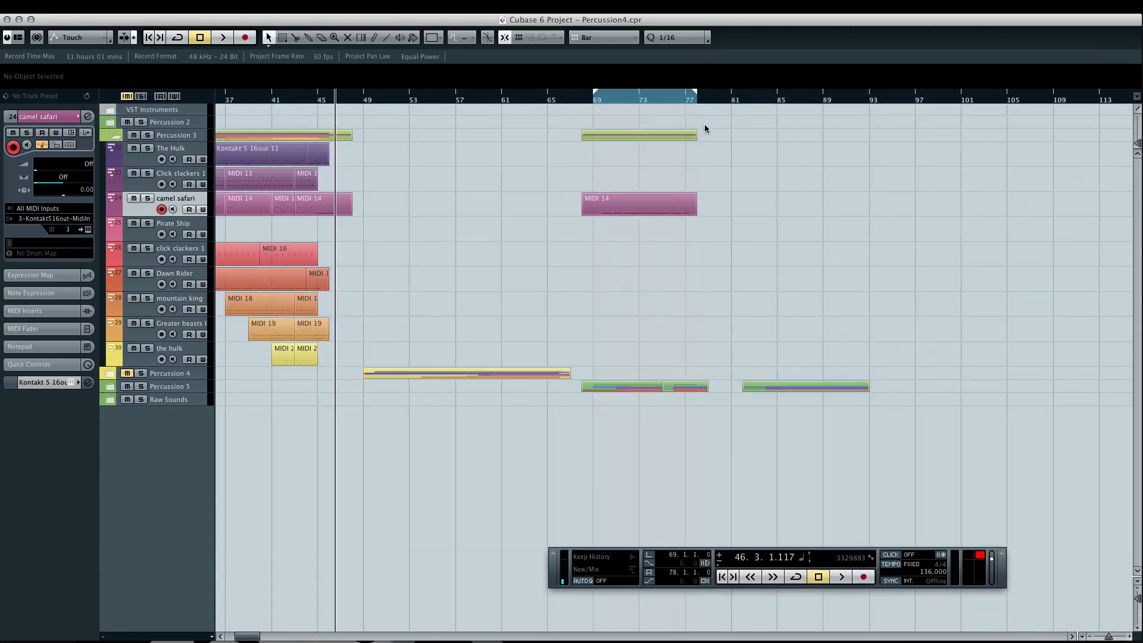
click(107, 388)
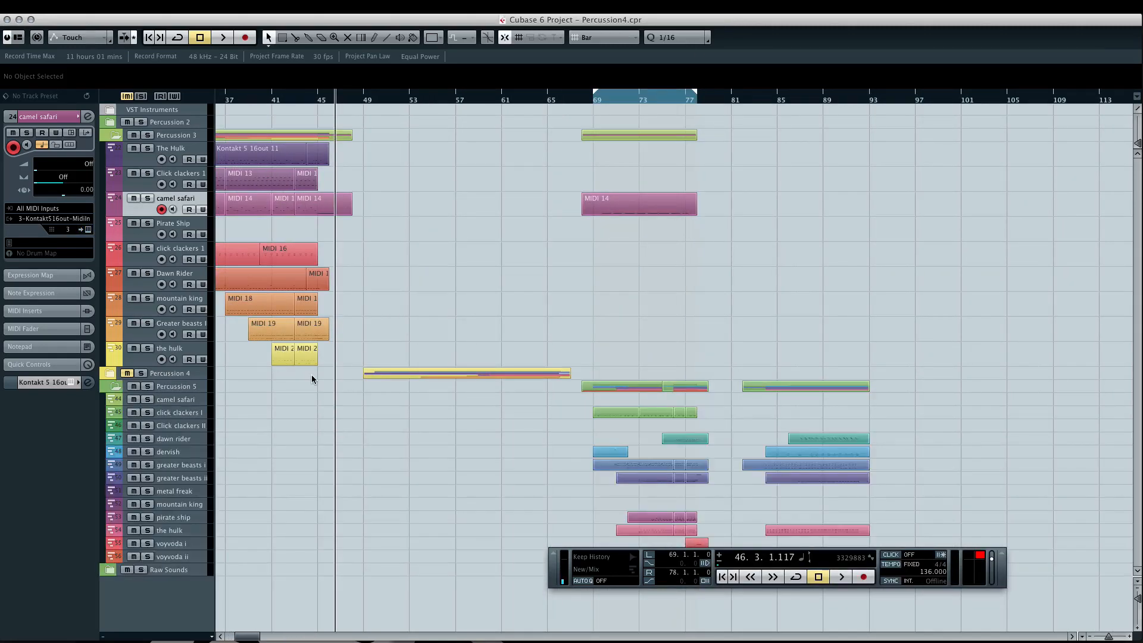
scroll(312, 379, right, 15)
scroll(312, 380, left, 15)
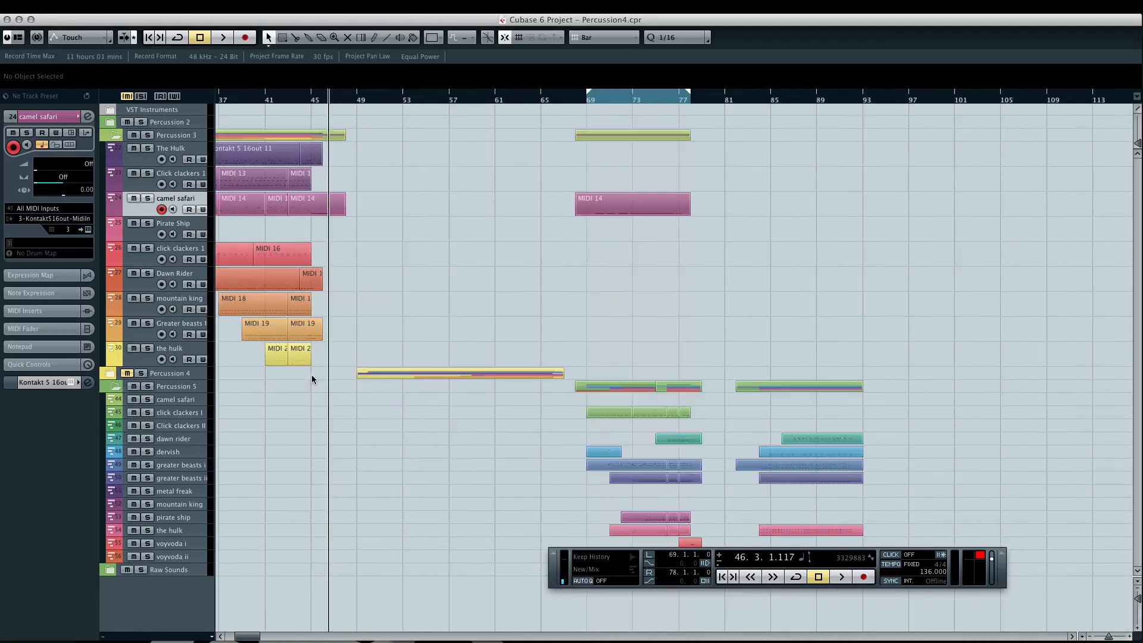
- Set the project's fixed tempo to 114 and play from bar 69
drag(936, 570, 935, 608)
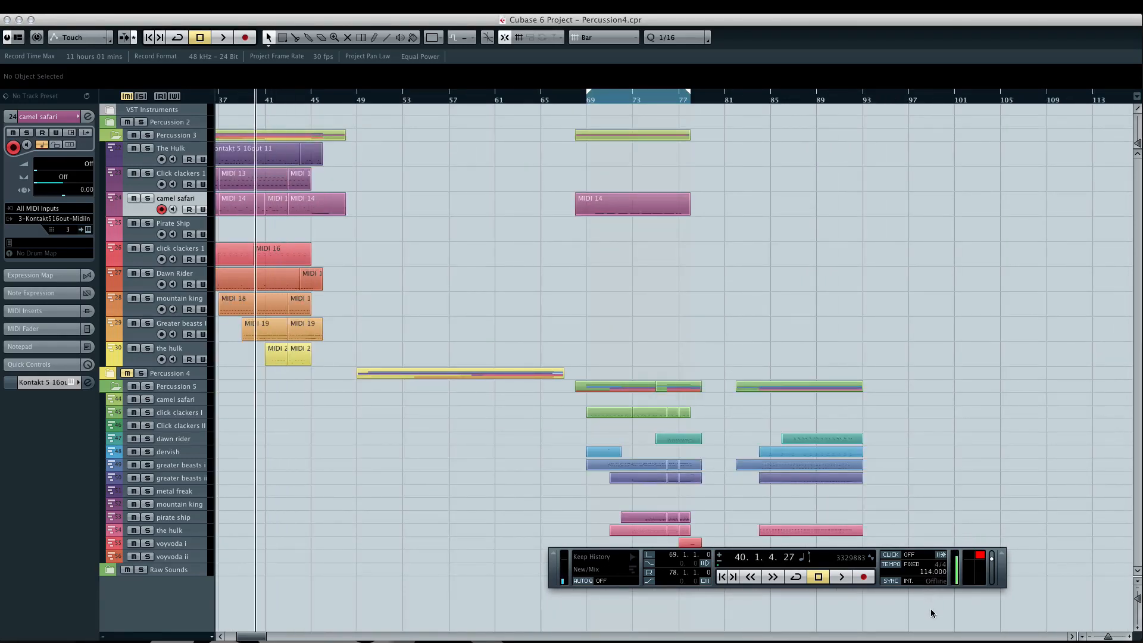
click(593, 106)
key(space)
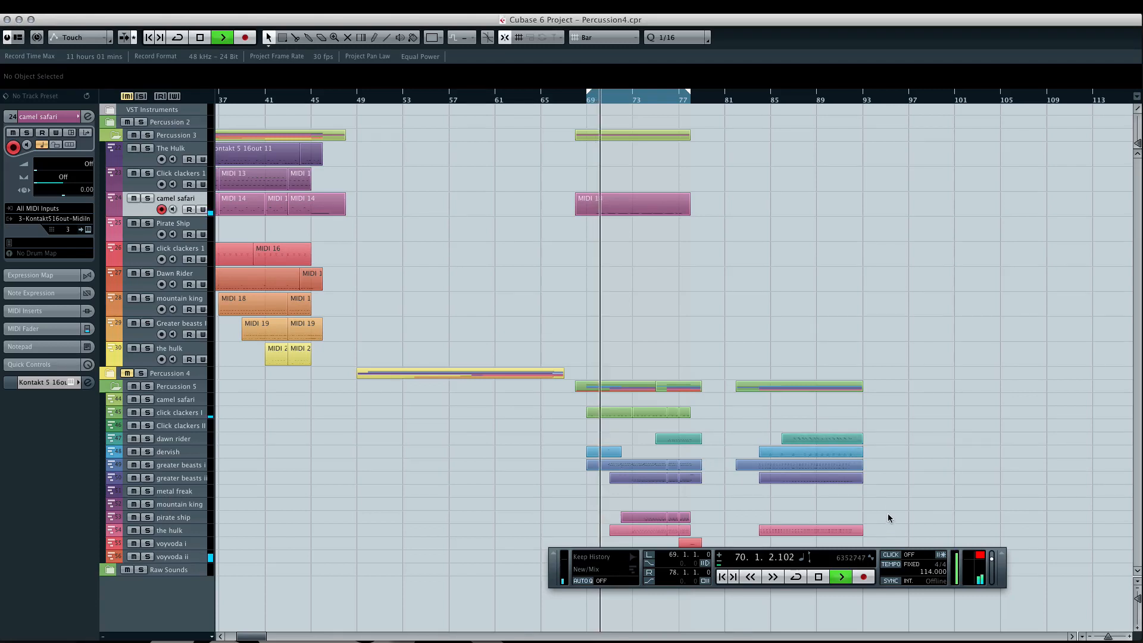
- Raise the system volume and move the floating transport clear of the Percussion 5 tracks, ending with playback stopped
key(XF86AudioRaiseVolume)
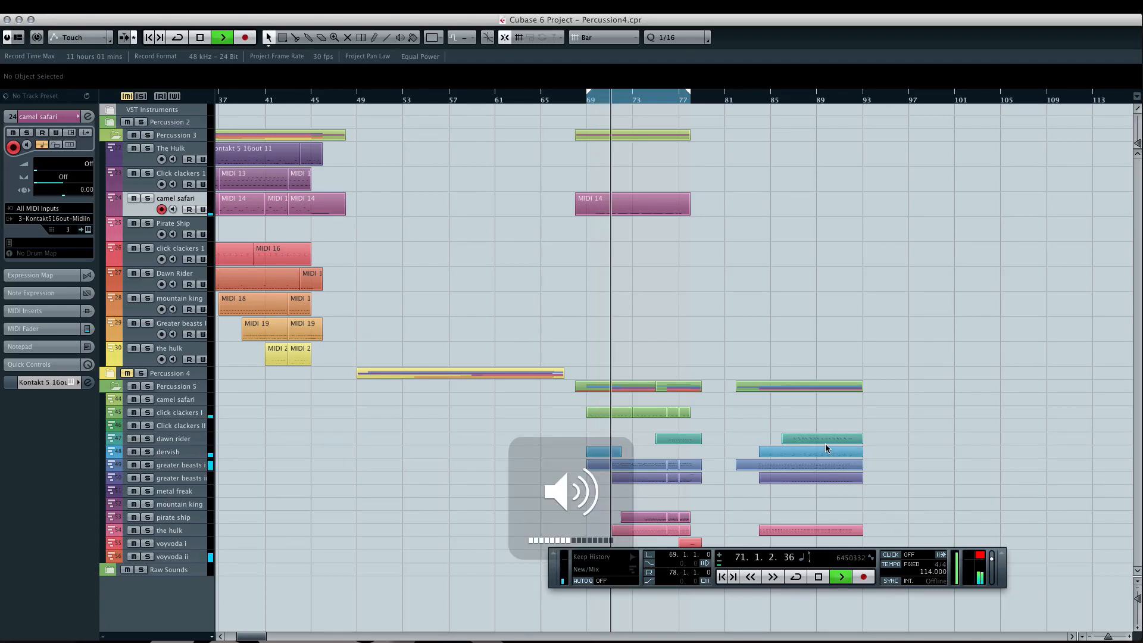
drag(549, 580, 543, 630)
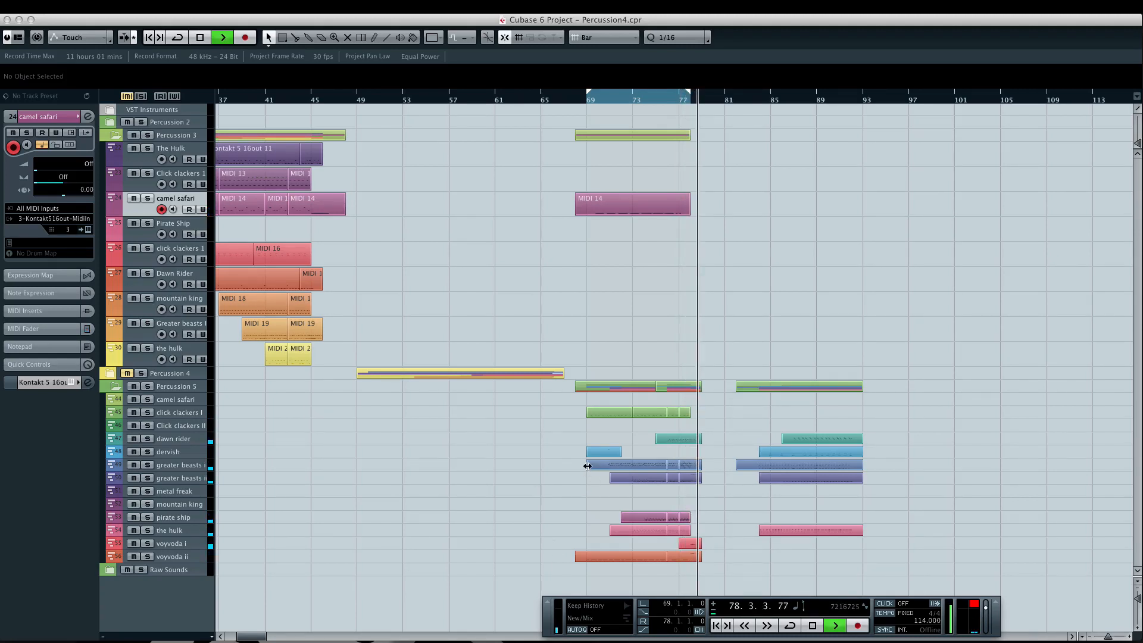
key(space)
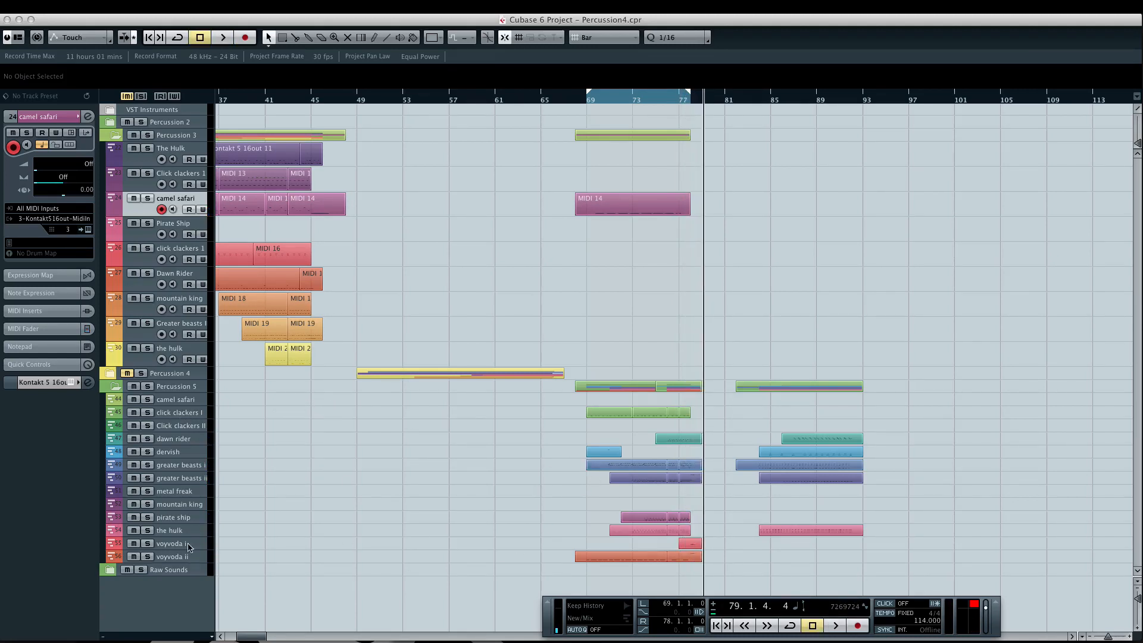
- Select the voyvoda ii track, open its Kontakt instrument, and show rack slots 1–16 from the beginning of the list
click(167, 558)
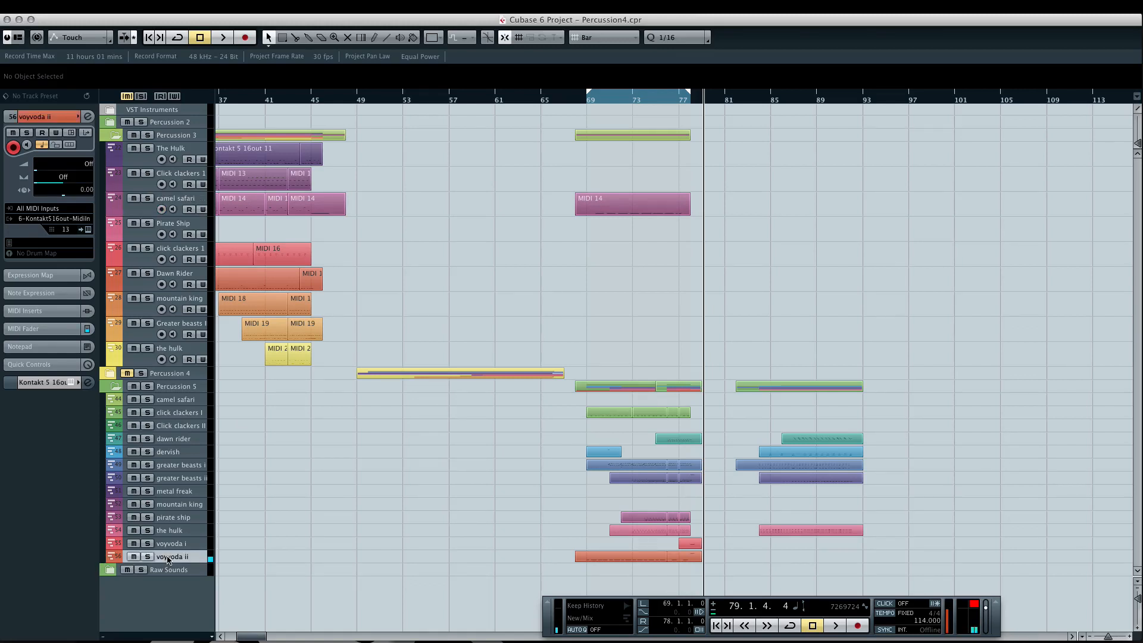
click(71, 133)
click(561, 104)
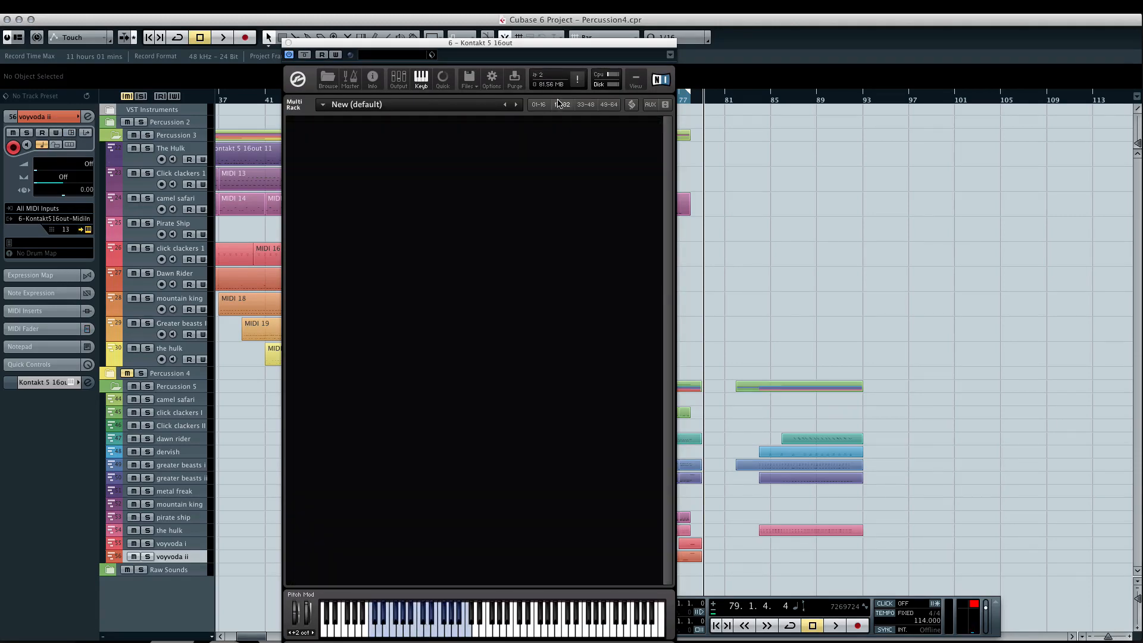
click(537, 104)
drag(669, 225, 667, 104)
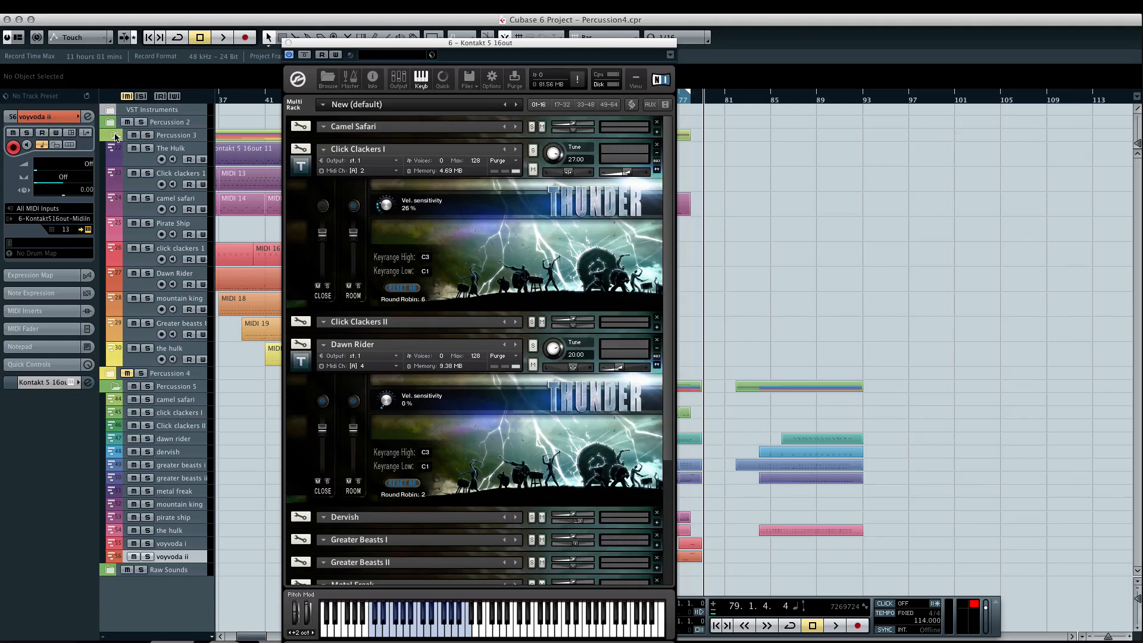
- Open Voyvoda II in instrument edit mode, examine its SV LP4 filter and EQ 3 insert effects, and close the Kontakt window
click(71, 133)
click(71, 134)
scroll(625, 357, down, 5)
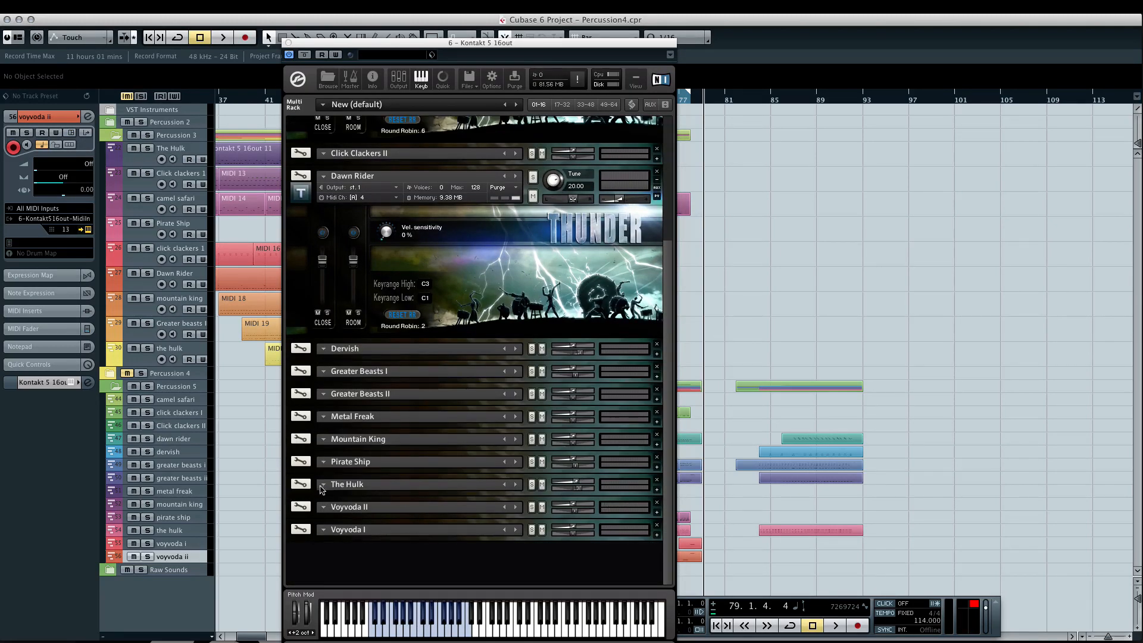
click(300, 507)
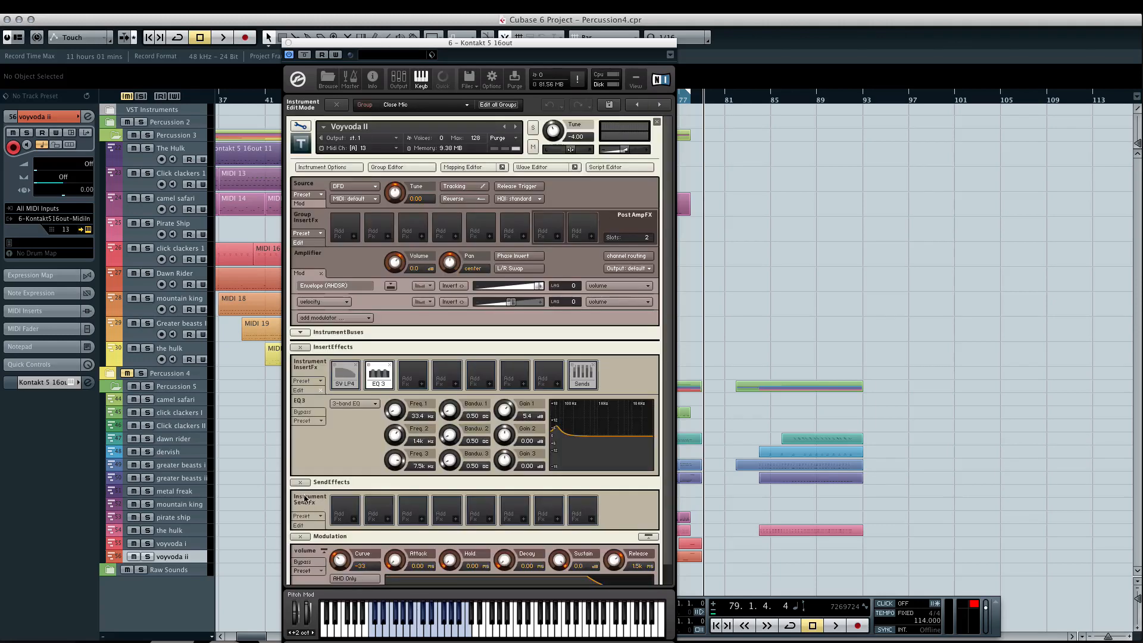
click(343, 381)
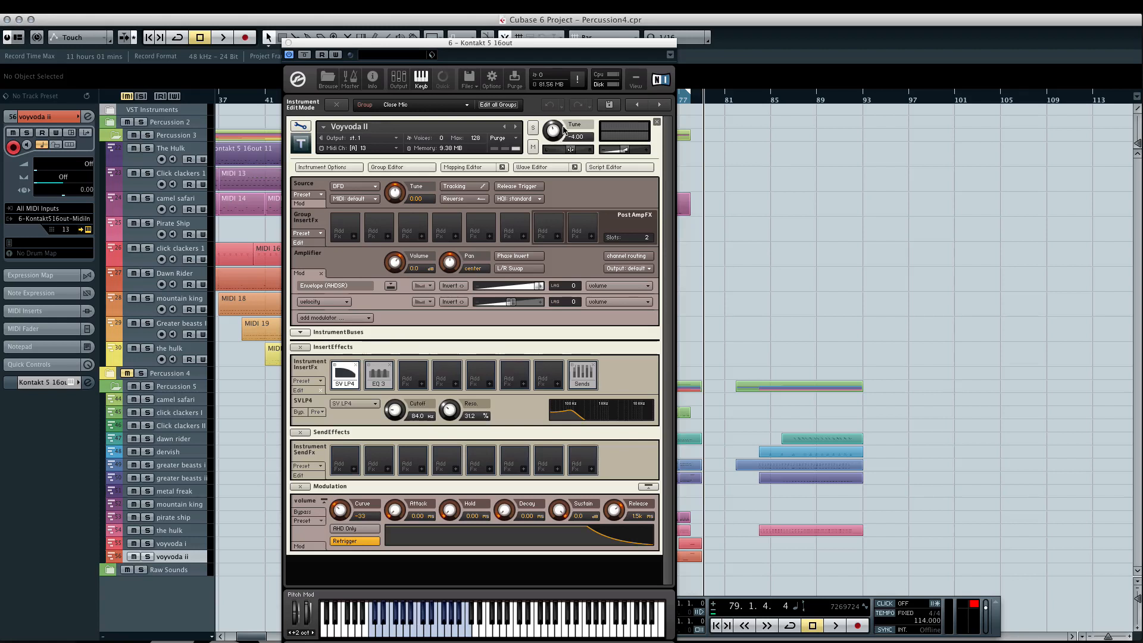
click(378, 375)
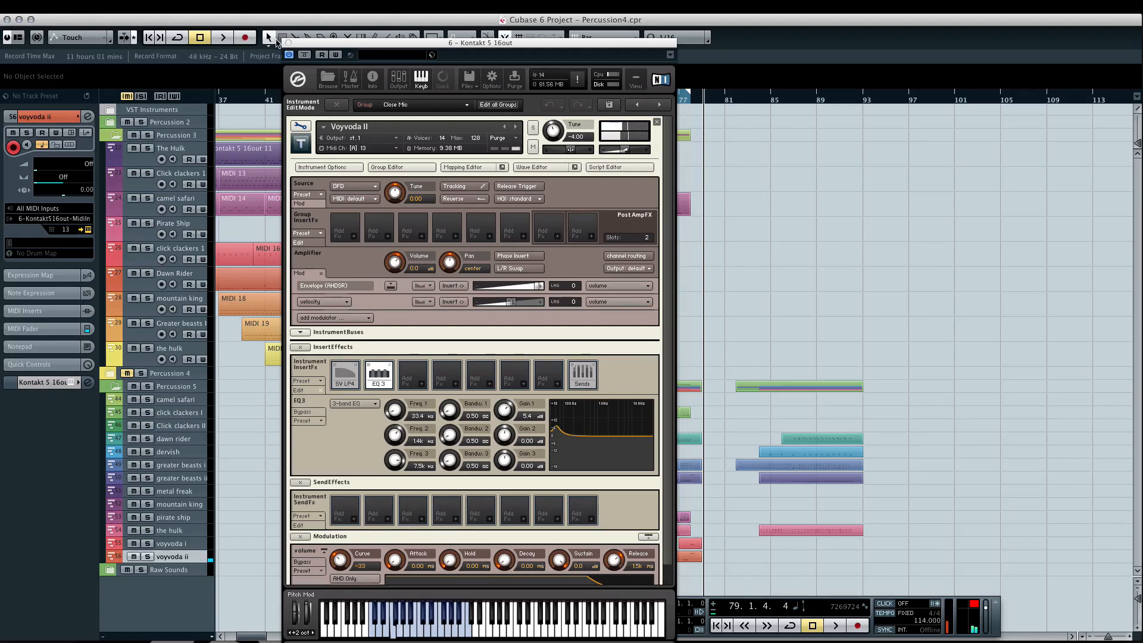
click(288, 43)
- Audition the voyvoda i and click clackers I tracks, and show the Click Clackers I instrument in Kontakt's multi rack
click(173, 543)
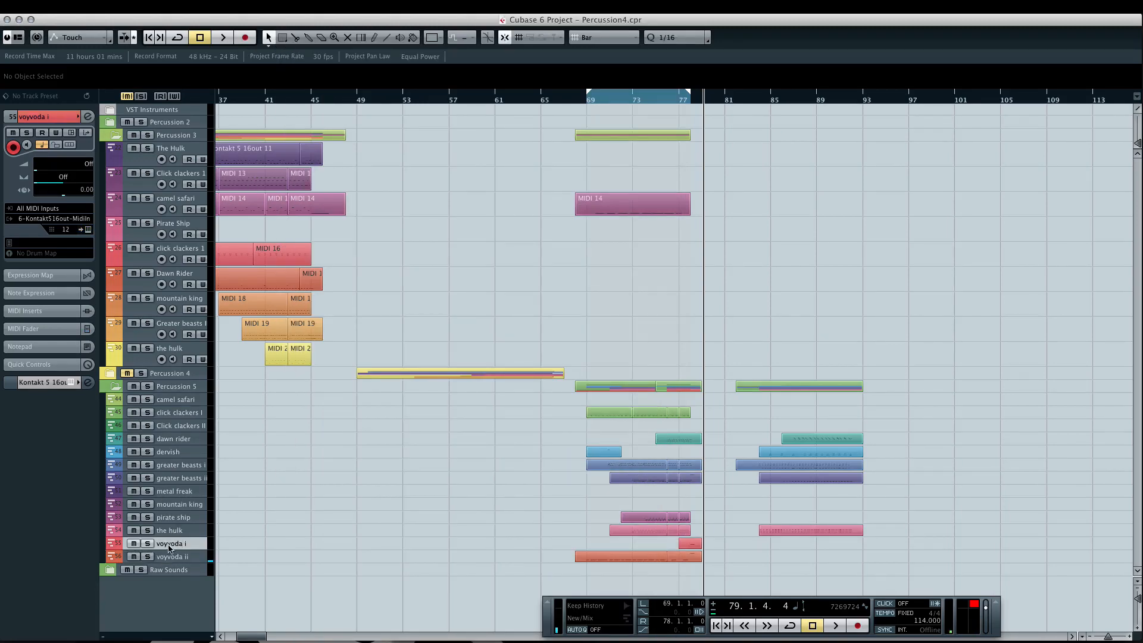
click(191, 415)
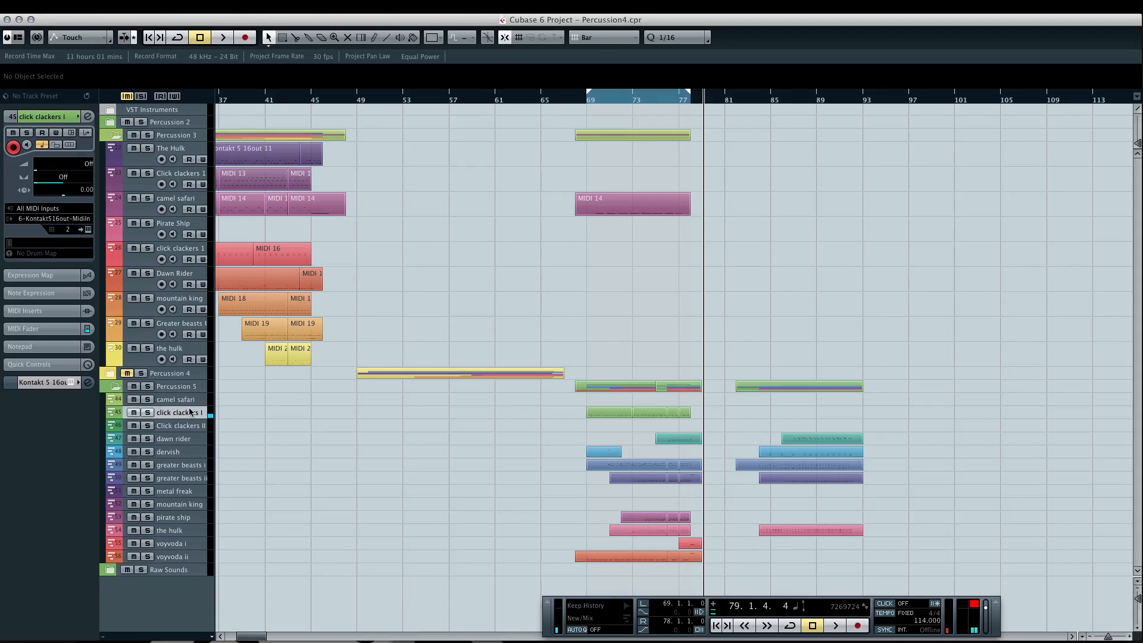
click(72, 133)
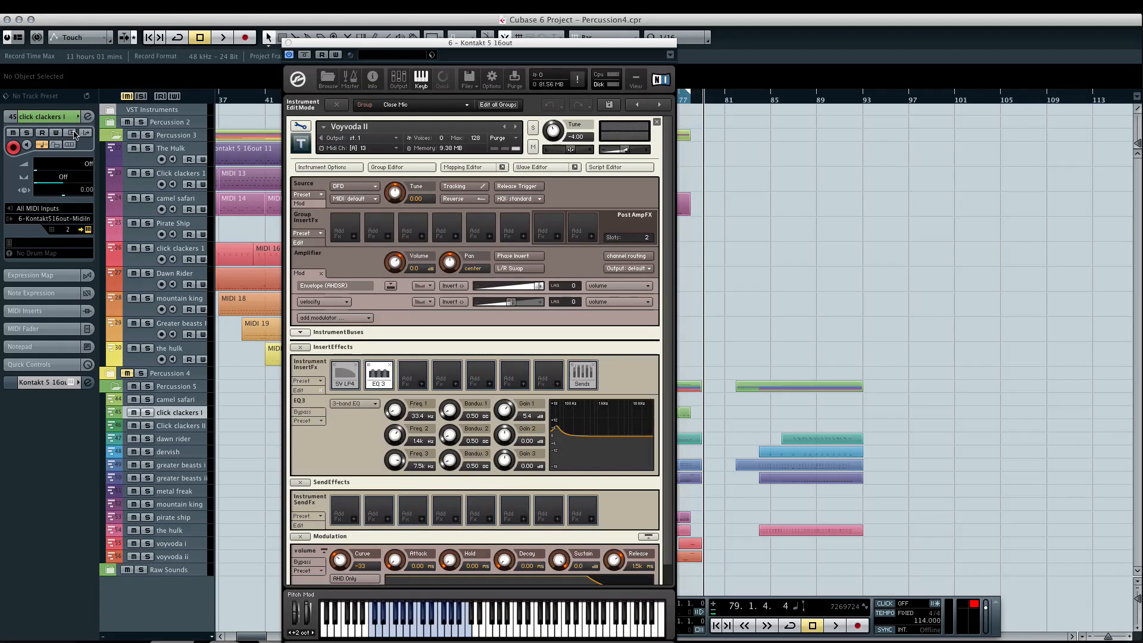
click(300, 126)
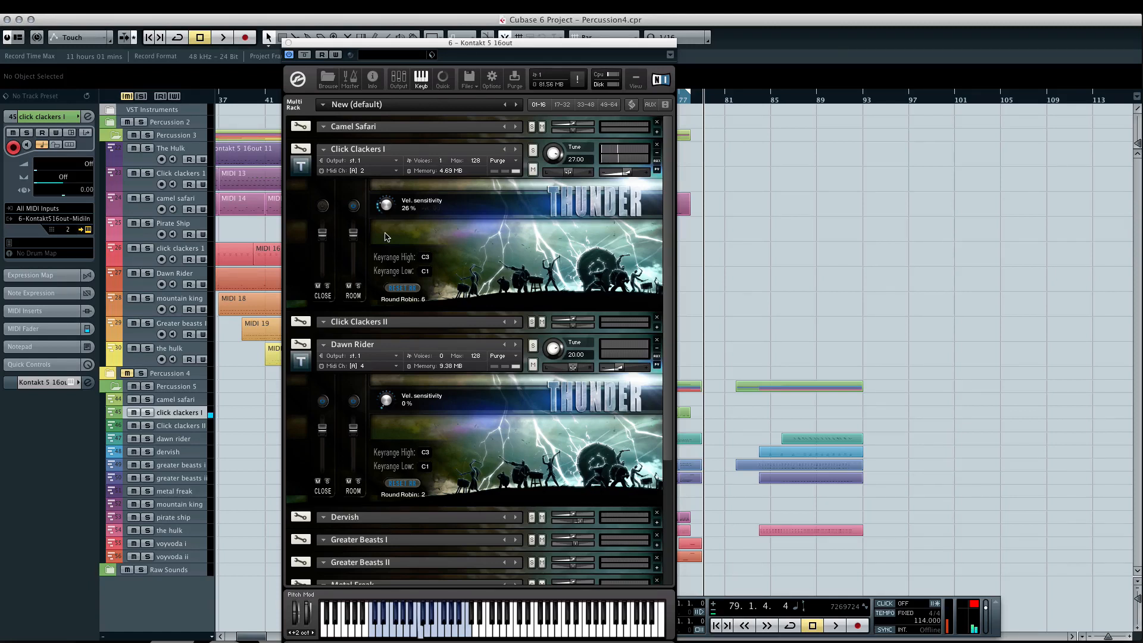
- Audition the dawn rider track, close the Kontakt window, and play the project from bar 77
click(189, 439)
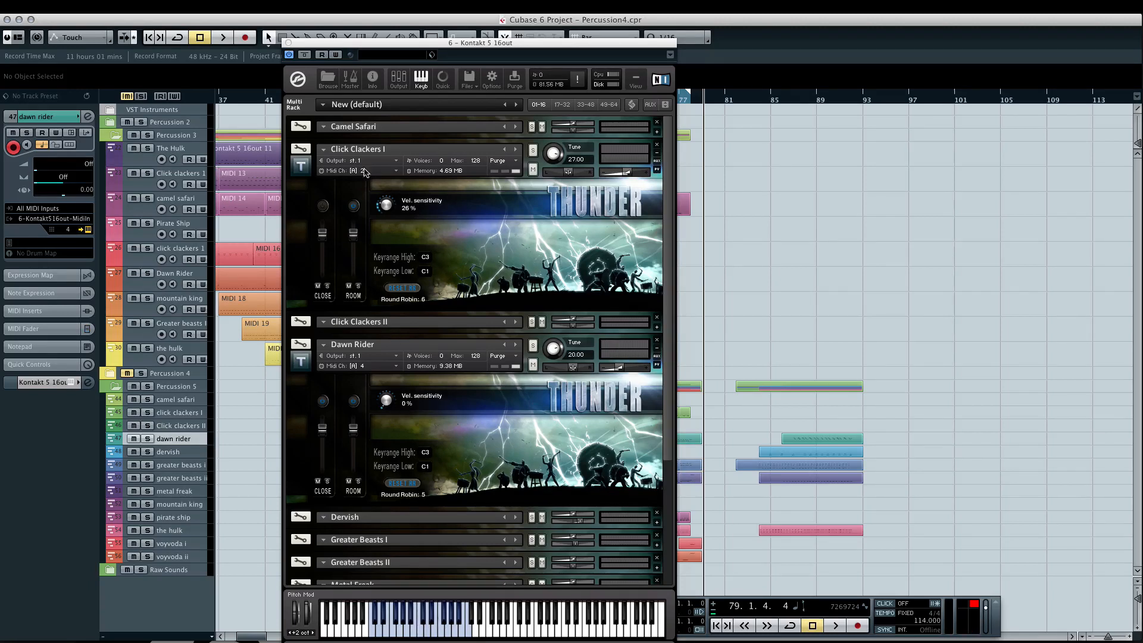
click(289, 42)
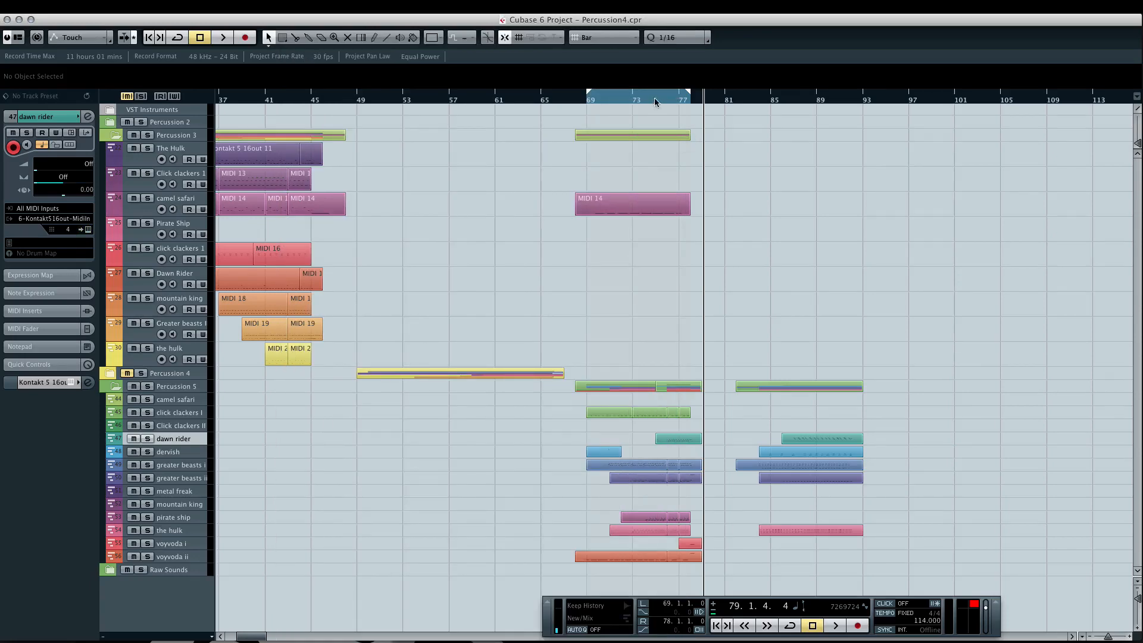
click(683, 94)
key(space)
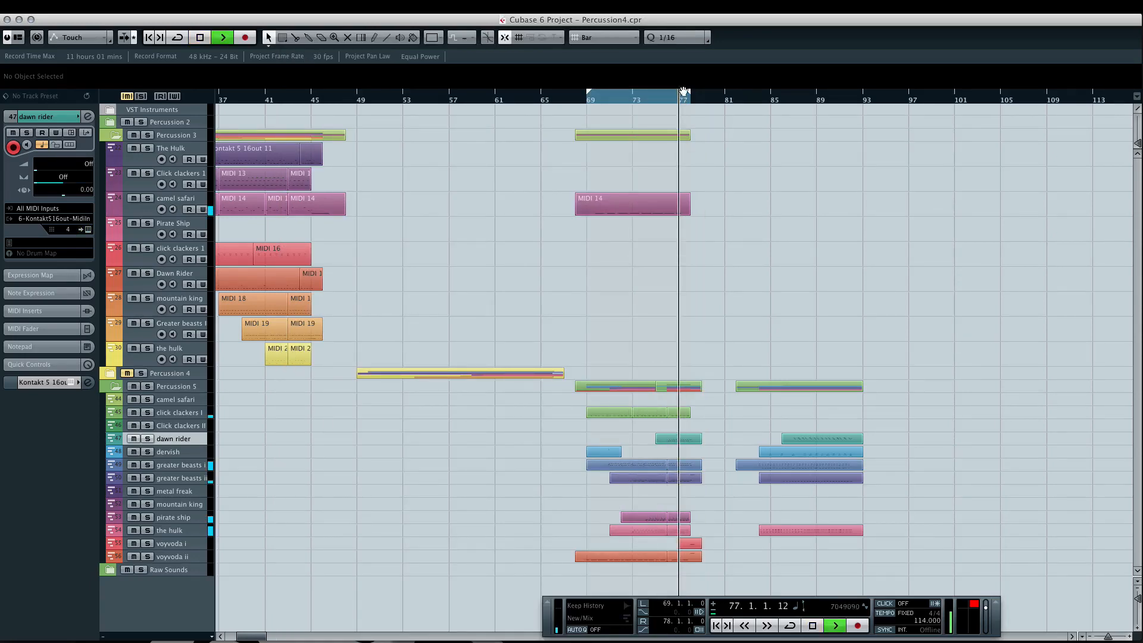
- Audition the dawn rider and the hulk tracks in solo from bars 77 and 73, clear both solos, and stop playback with the hulk selected
click(148, 439)
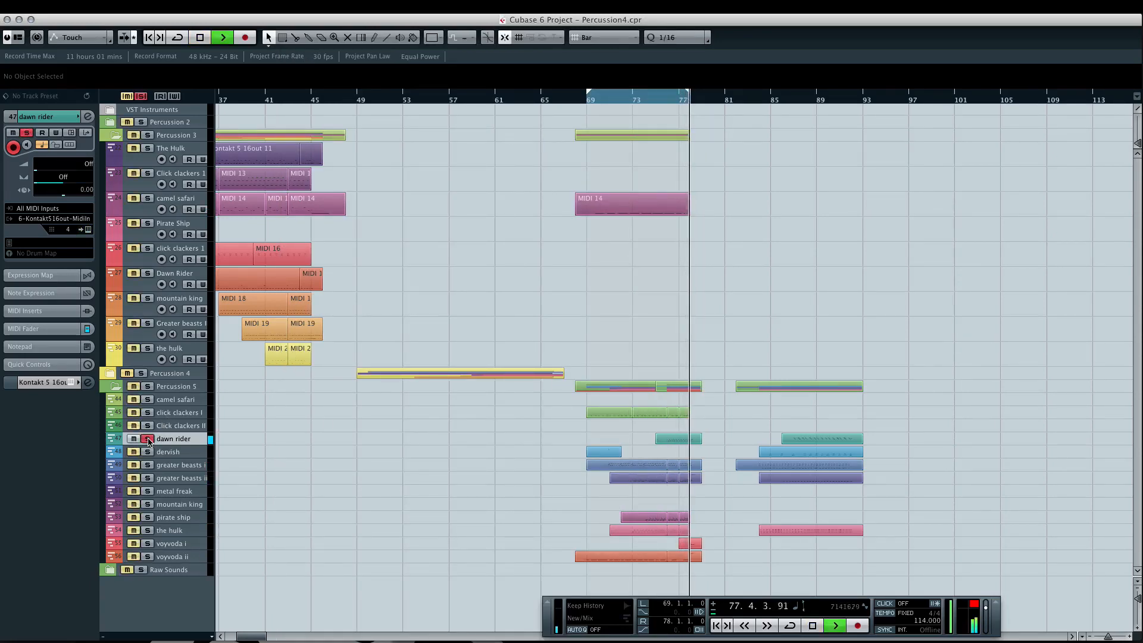
click(675, 99)
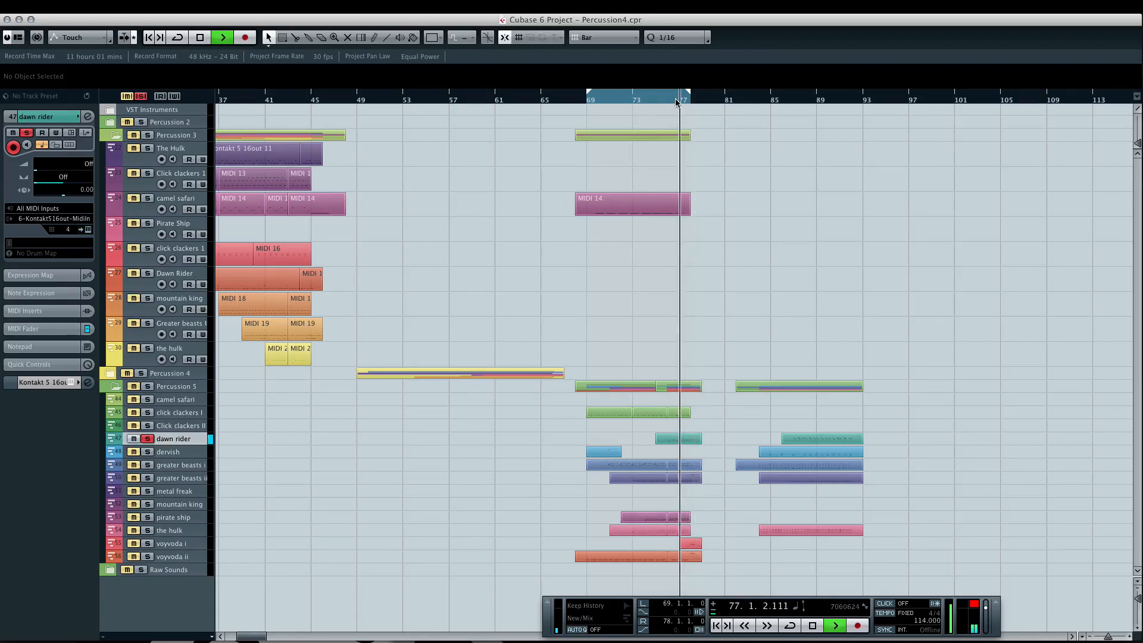
click(148, 531)
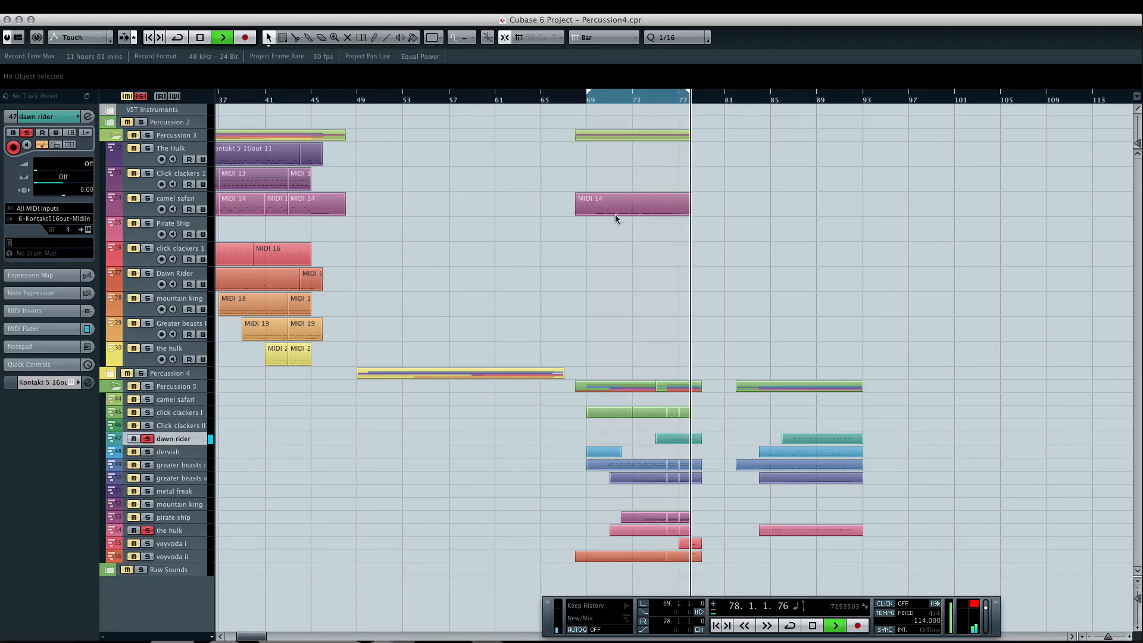
click(636, 99)
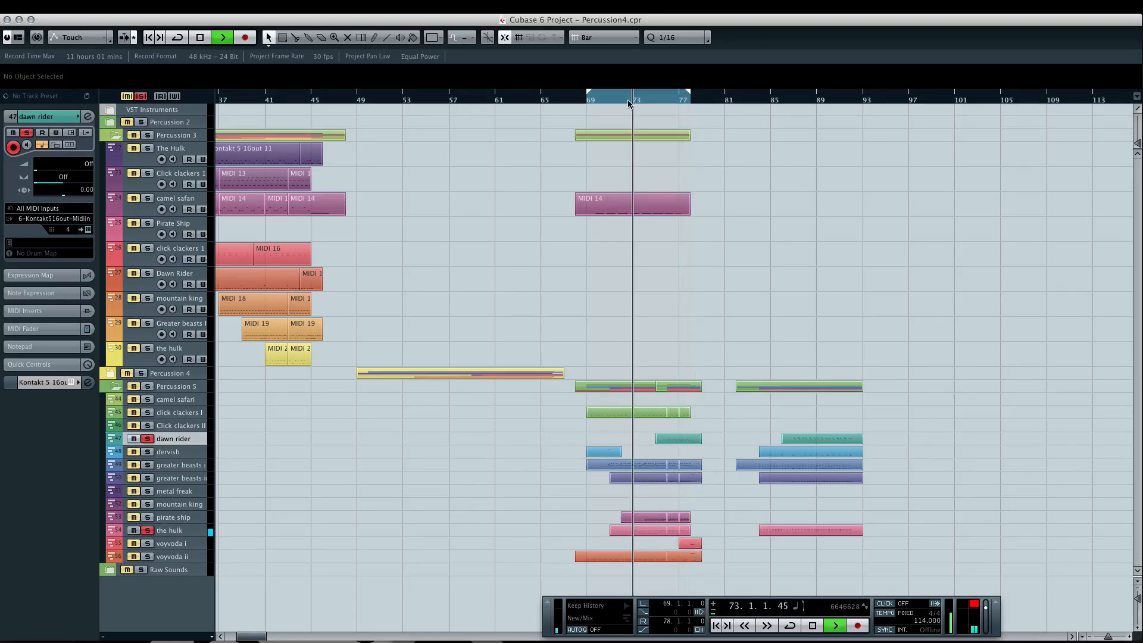
click(148, 440)
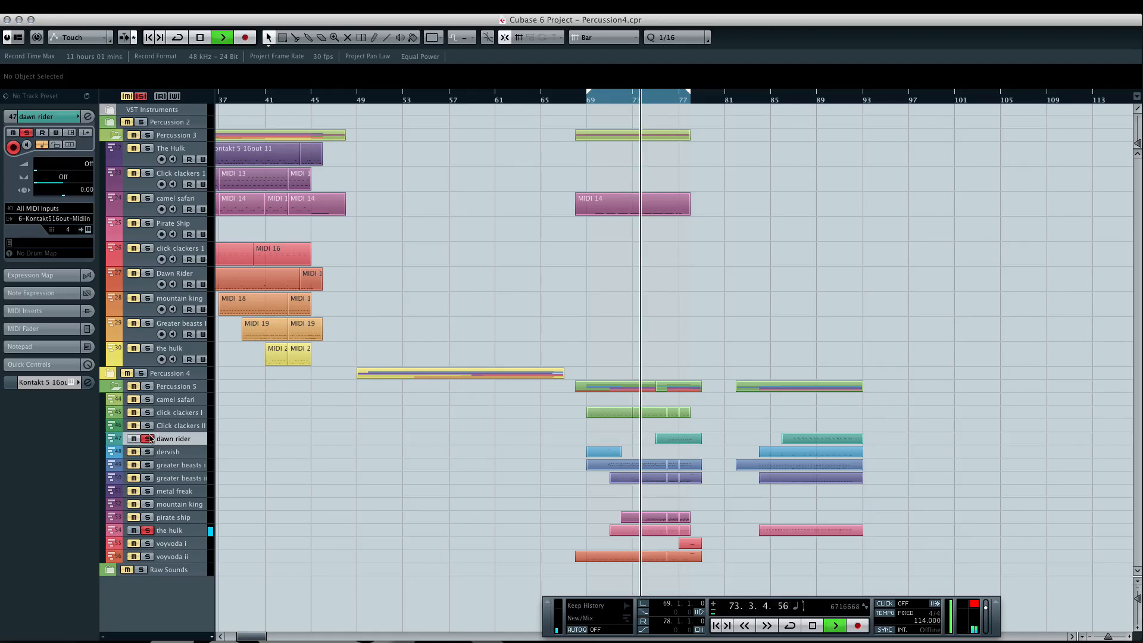
click(147, 530)
click(171, 530)
key(space)
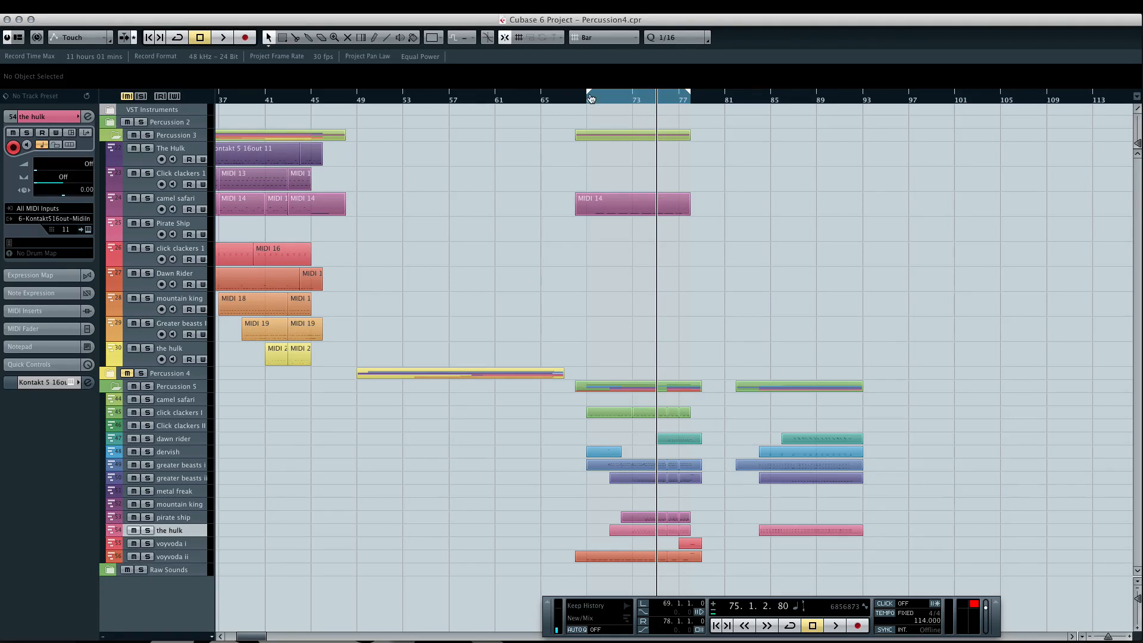
- Extend the cycle range's start back to bar 67 and place the project cursor at bar 69
drag(590, 98, 566, 99)
click(587, 101)
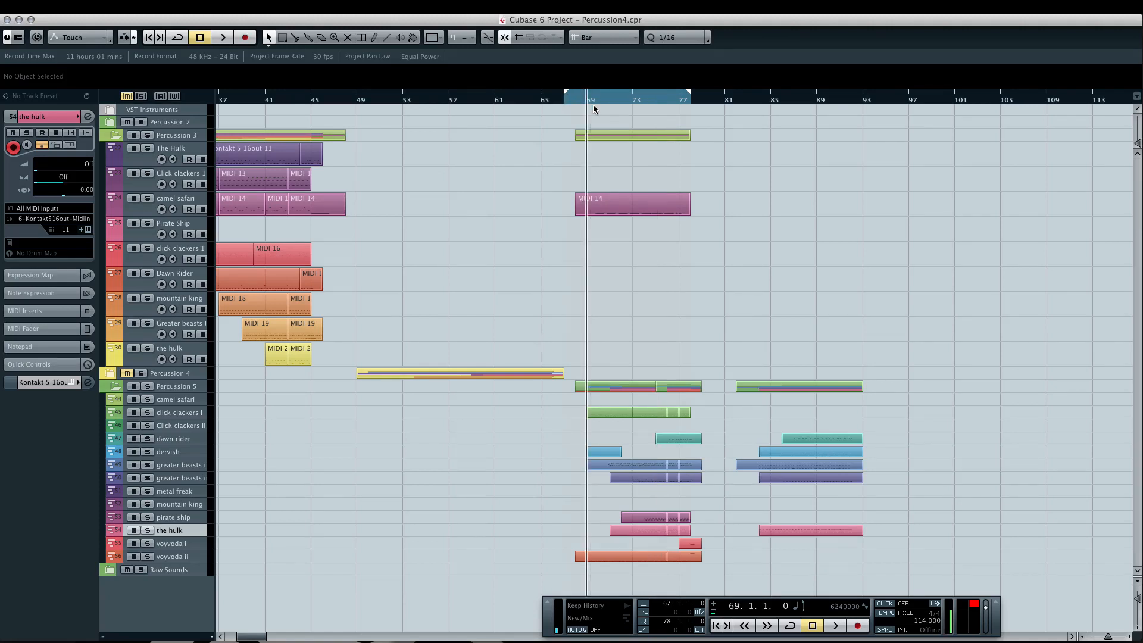
scroll(637, 136, left, 3)
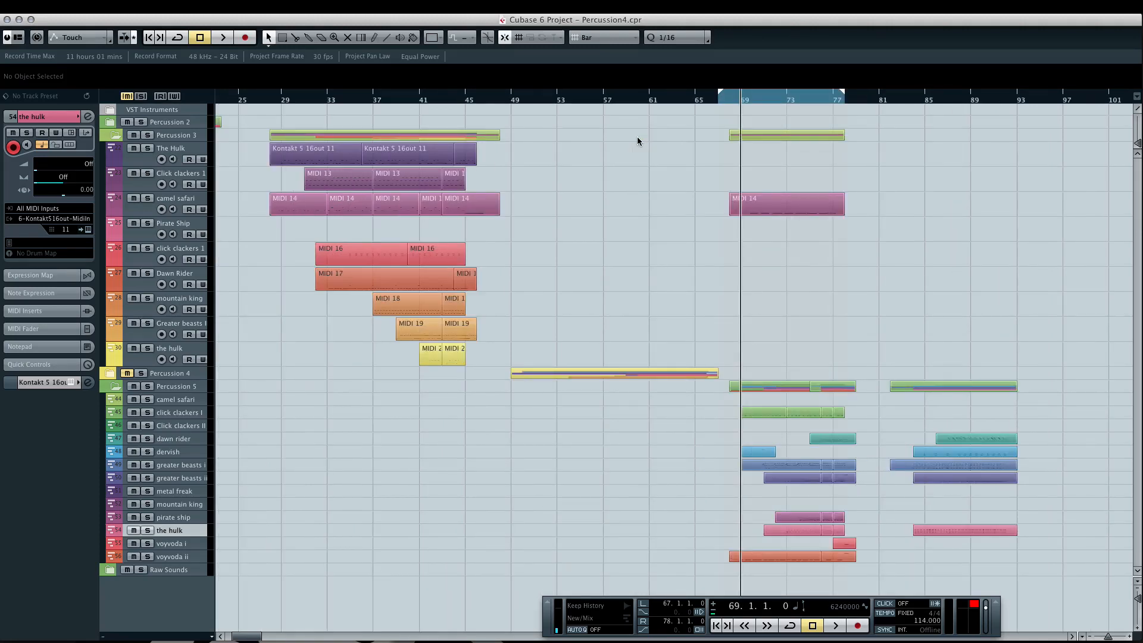